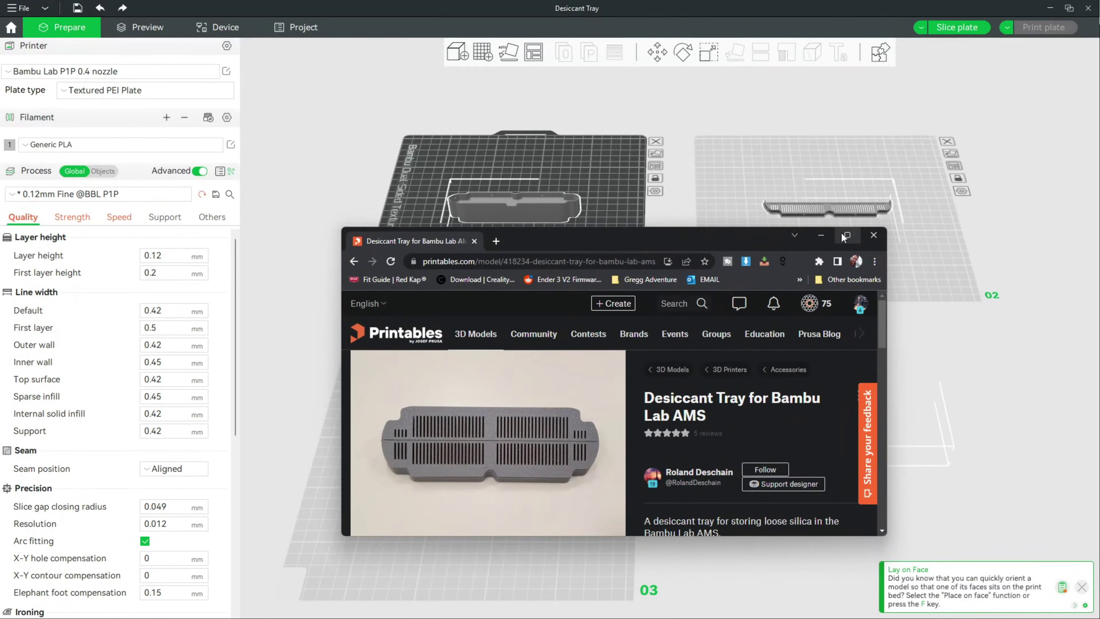
Step: Maximize Chrome and list the Desiccant Tray model's downloadable files on Printables
click(842, 234)
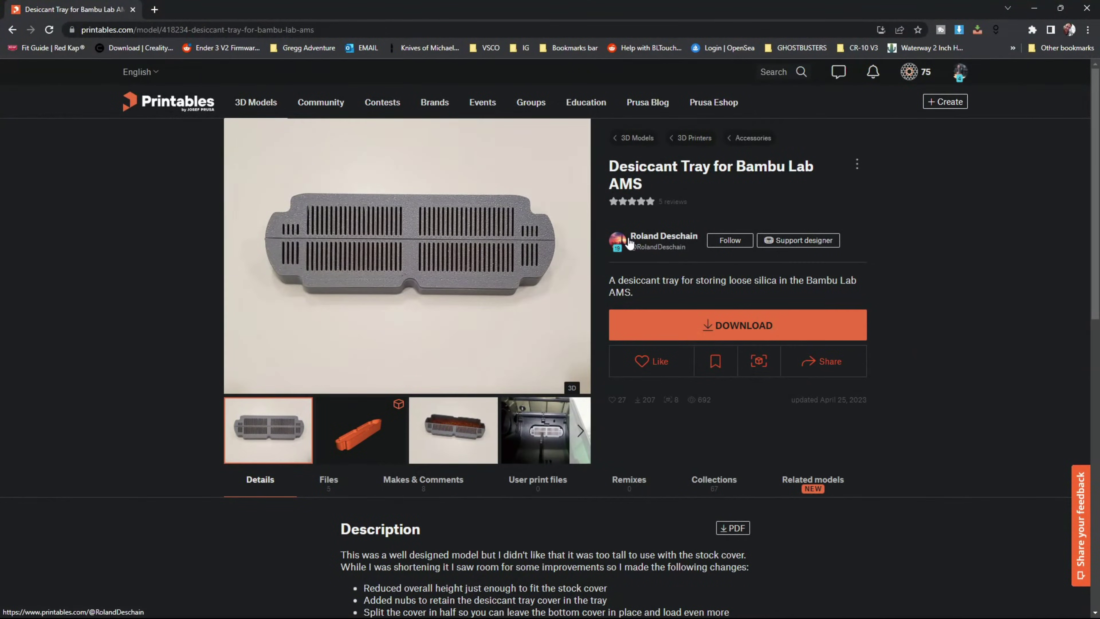
click(330, 481)
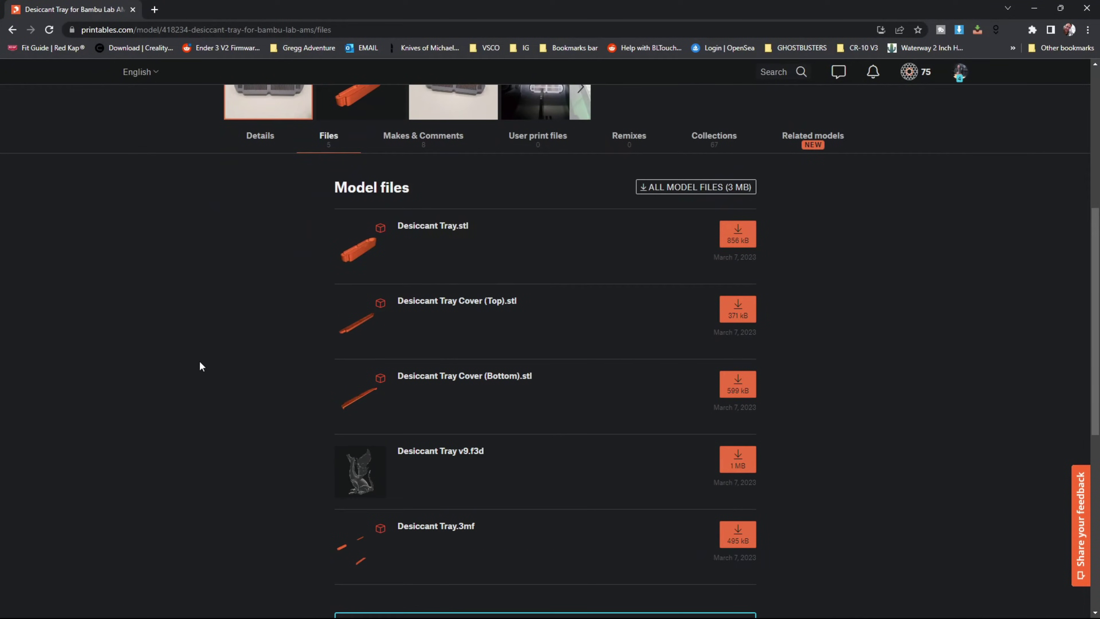
scroll(199, 366, up, 5)
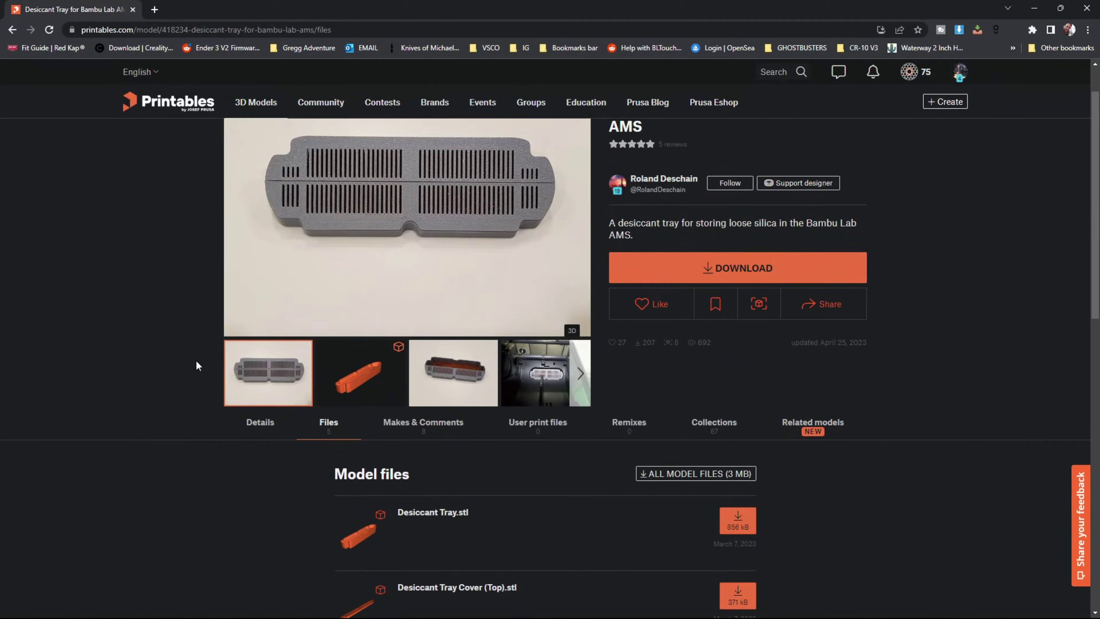
scroll(871, 592, down, 5)
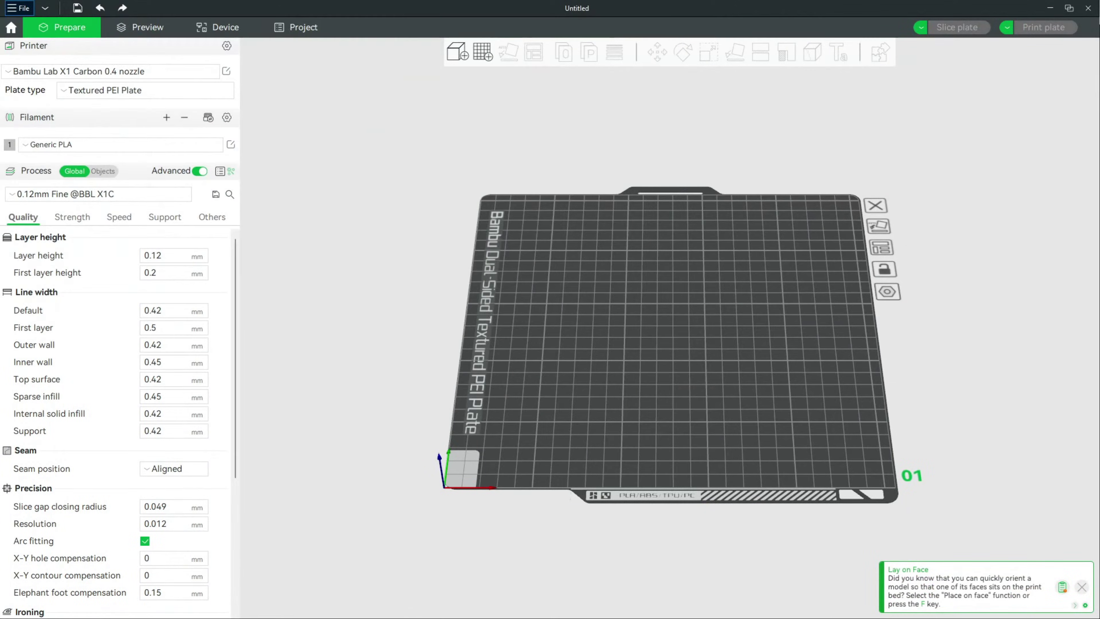
Step: Load the Desiccant Tray project and switch the printer to Bambu Lab P1P 0.4 nozzle, transferring modified settings
drag(667, 300, 664, 299)
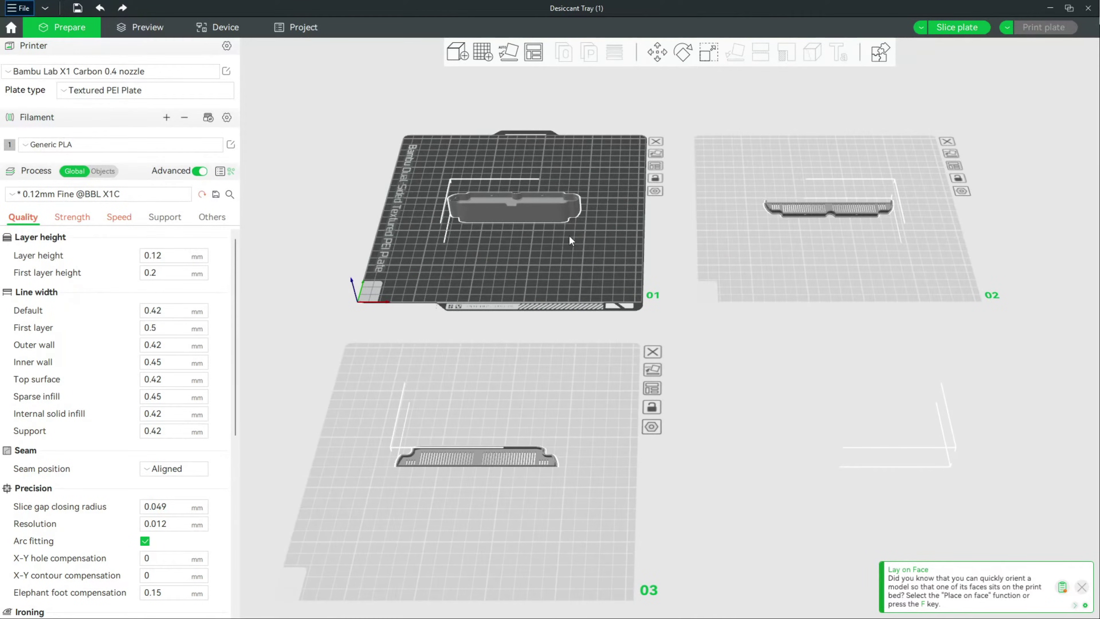
click(491, 332)
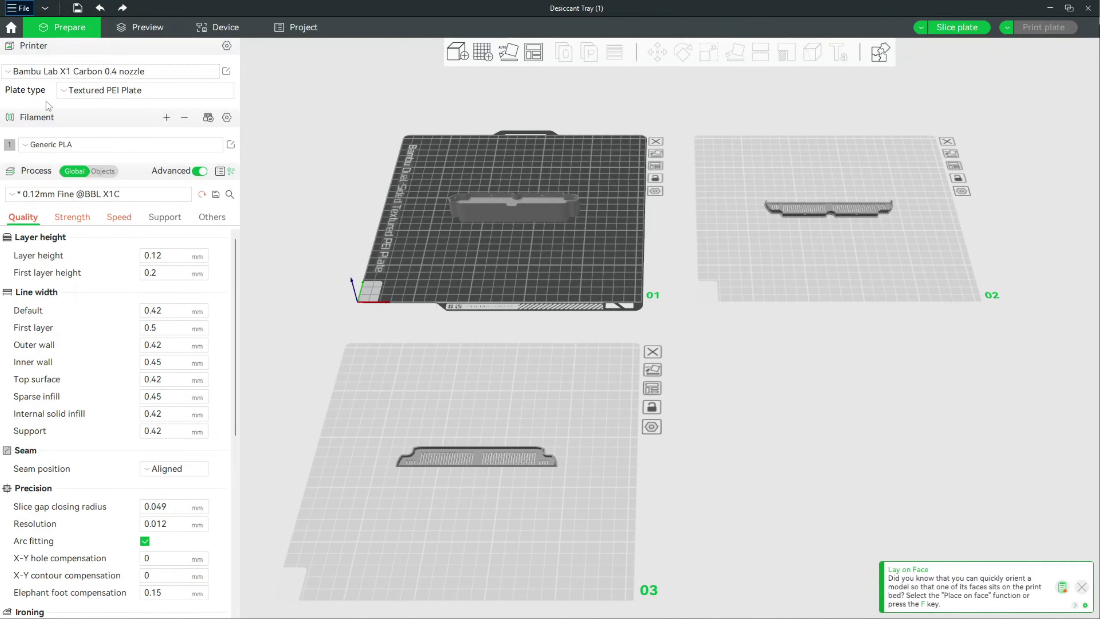
click(11, 73)
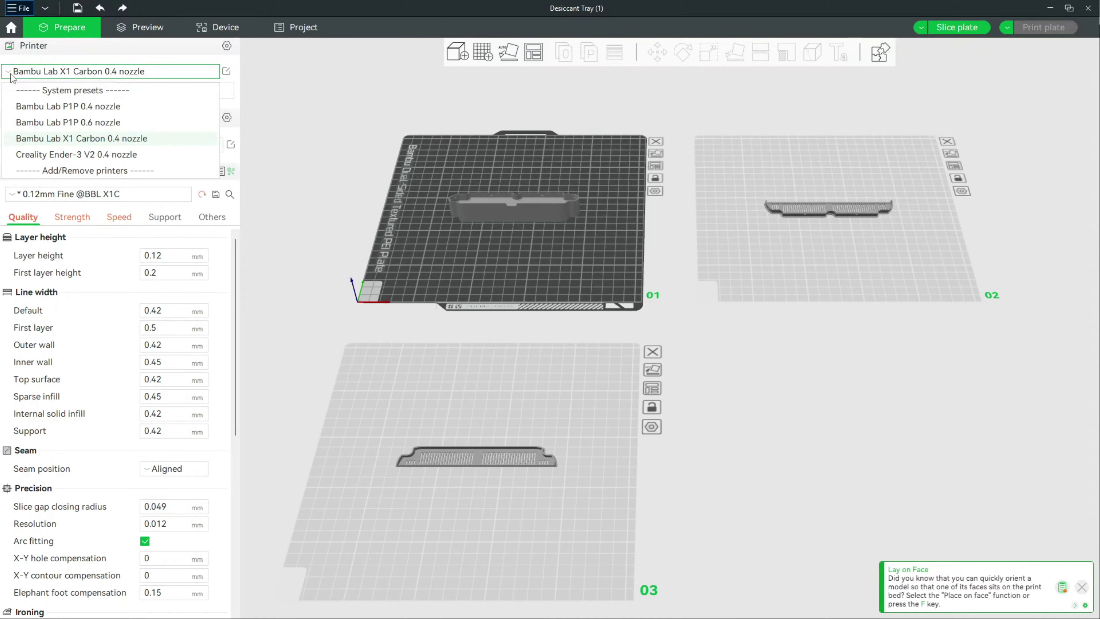
click(92, 108)
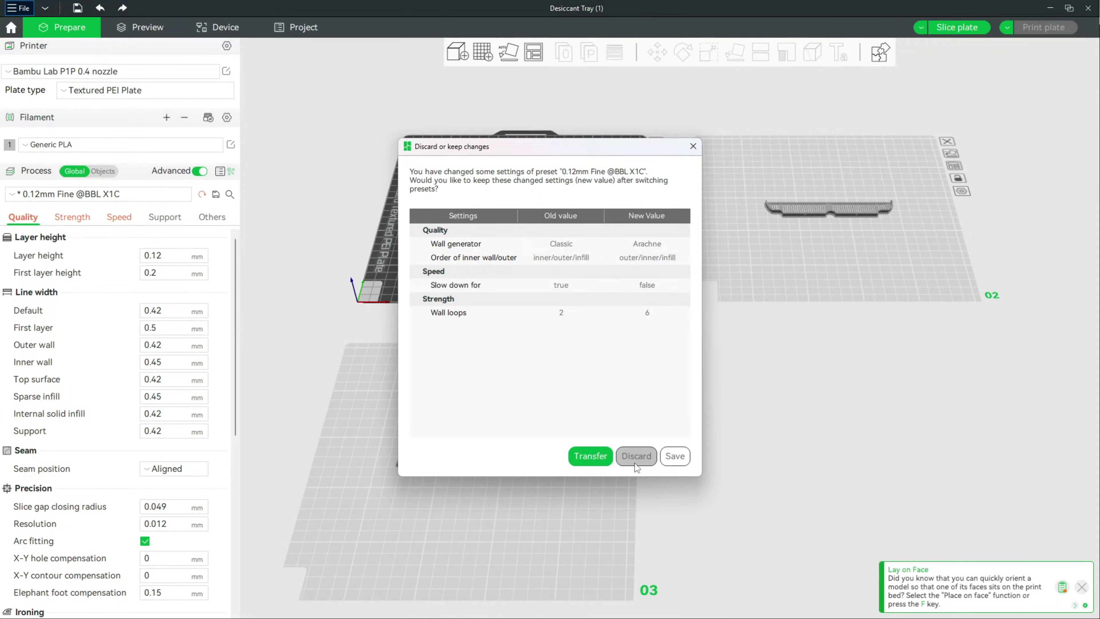
click(591, 457)
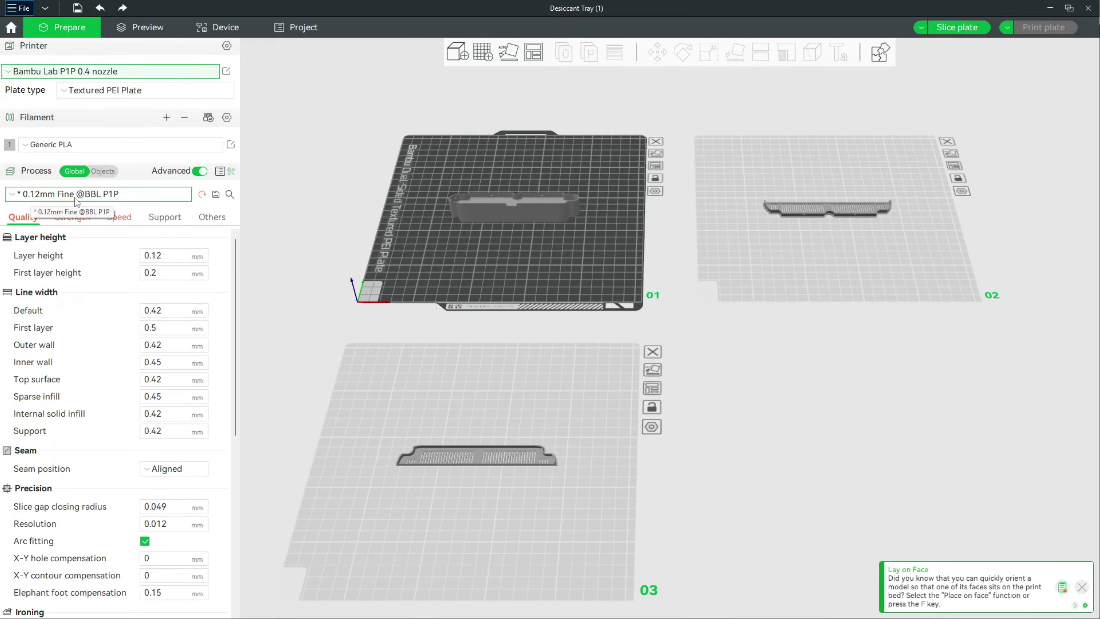
Step: Cycle through plates 01, 02 and 03, then bring up the auto-arrange options
drag(520, 497, 805, 454)
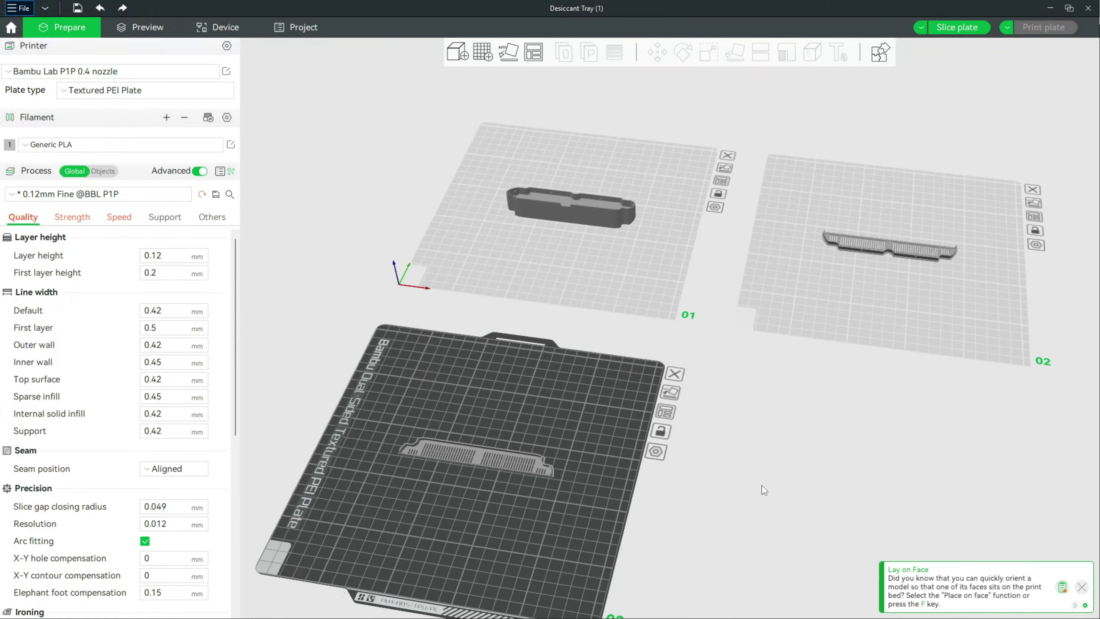
click(656, 258)
click(795, 305)
click(608, 396)
click(609, 282)
click(823, 296)
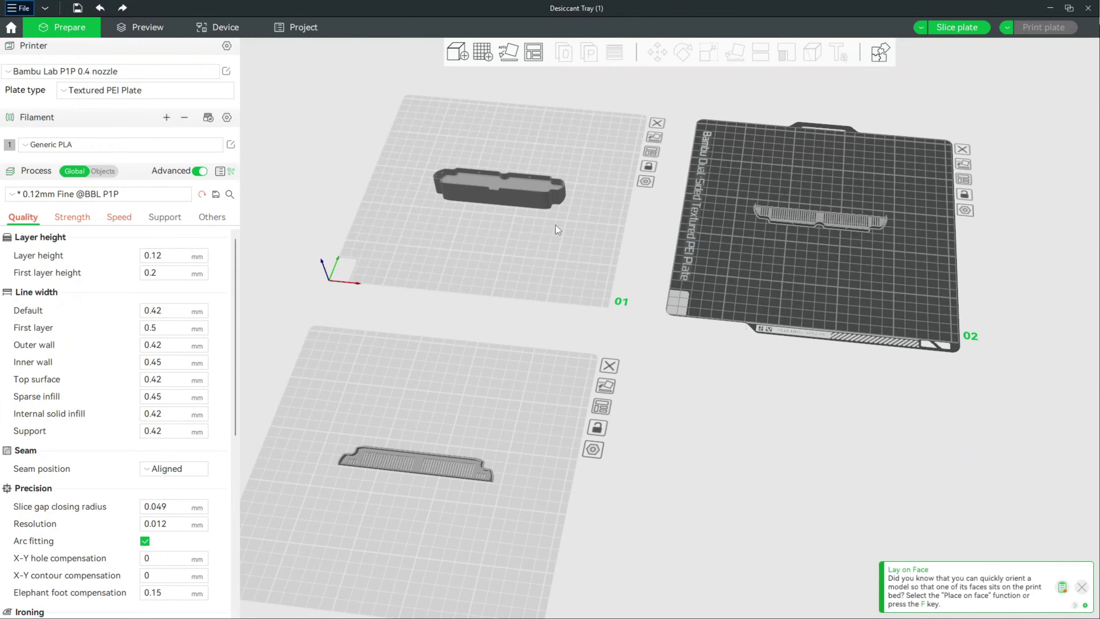
click(551, 396)
click(767, 275)
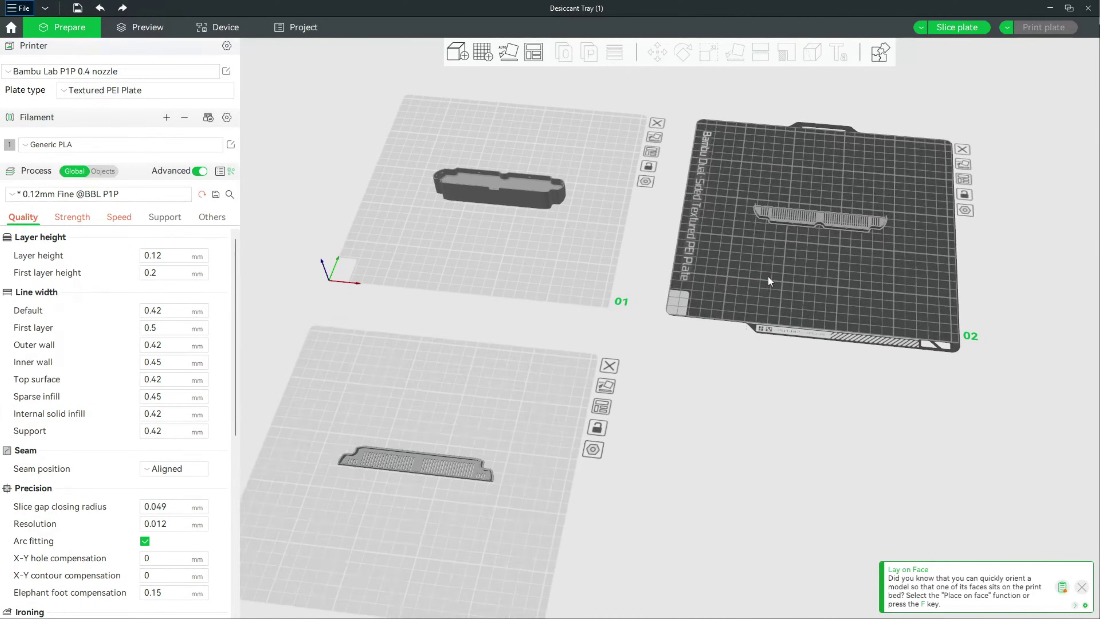
click(540, 255)
click(542, 402)
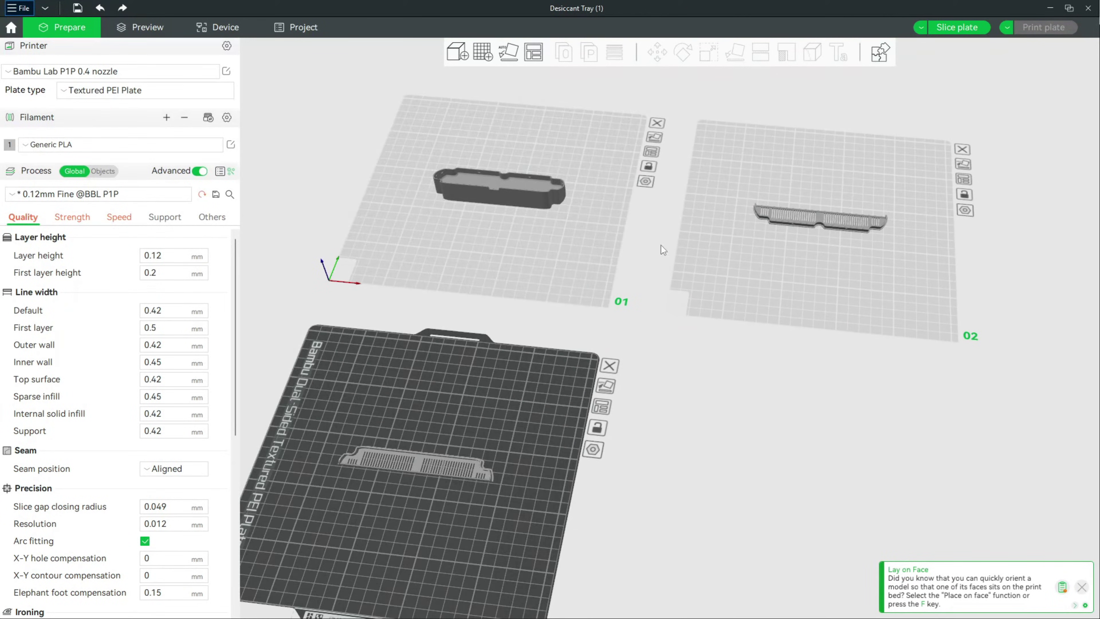
right_click(529, 54)
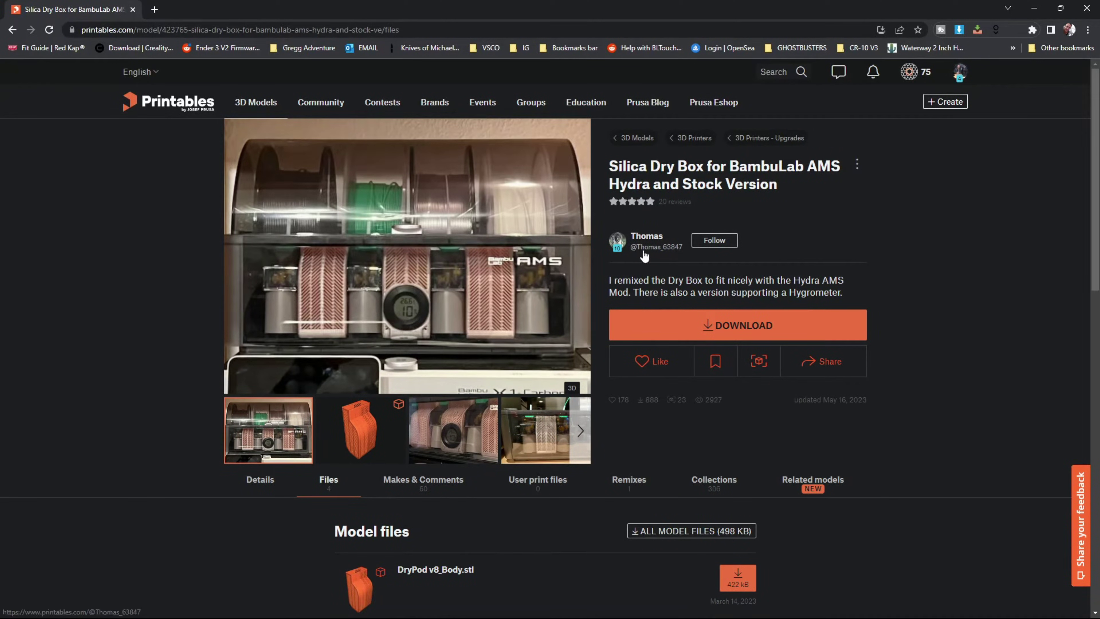
Step: Scroll down to the Silica Dry Box model's files section
scroll(219, 277, down, 1)
scroll(219, 279, down, 6)
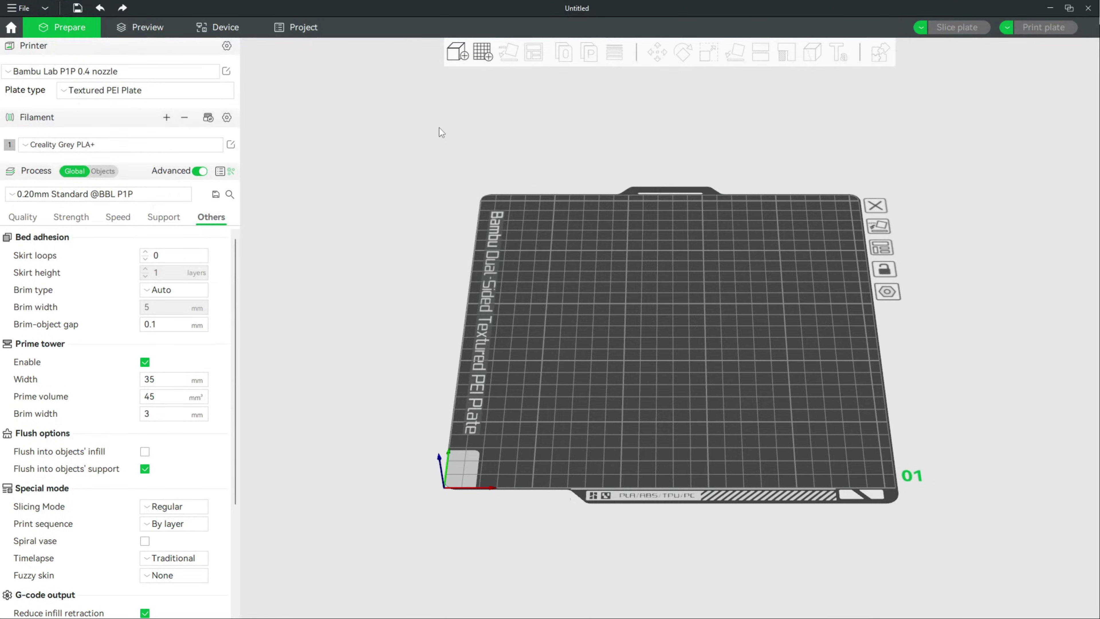
Step: Add two plates; put the Hygrometer pod on plate 01, the top on 03, the v8 body on 02
click(484, 59)
click(485, 58)
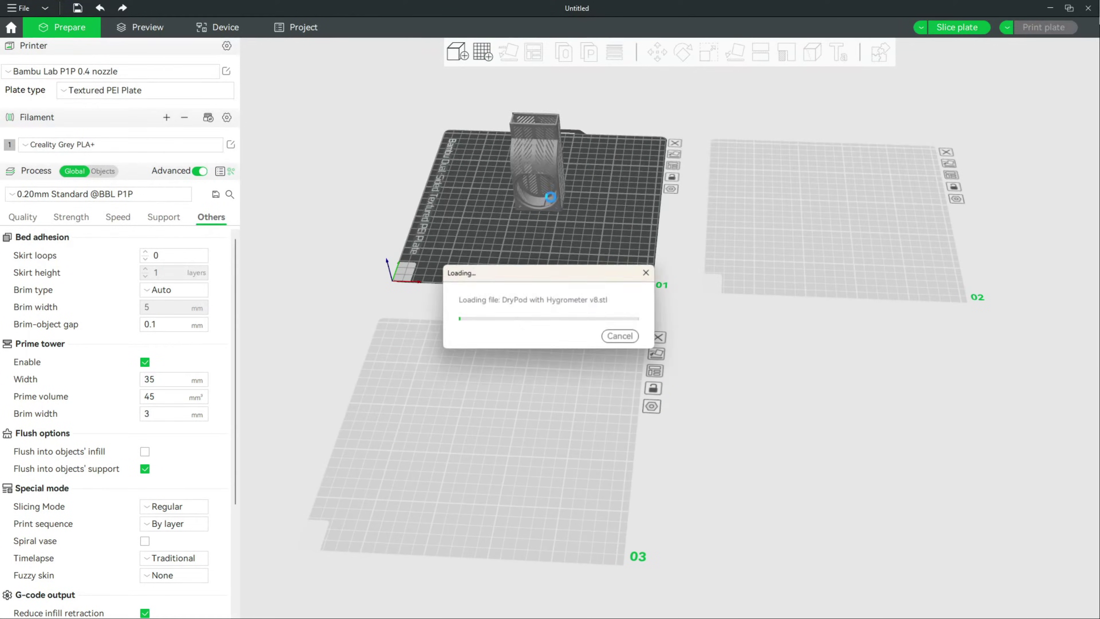
click(510, 403)
drag(874, 508, 558, 466)
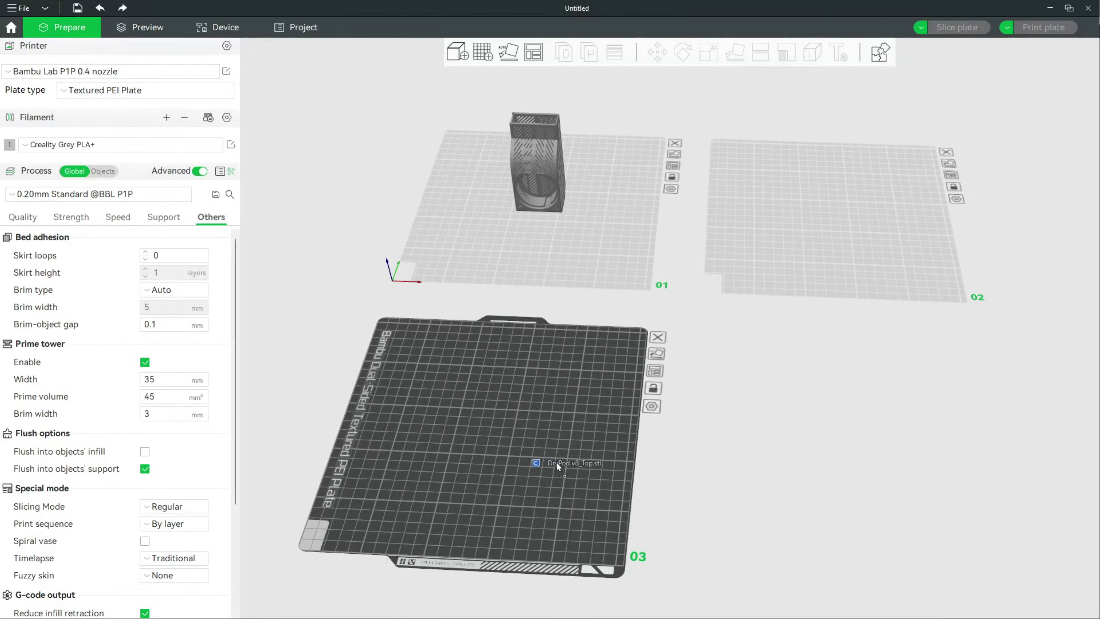
click(923, 223)
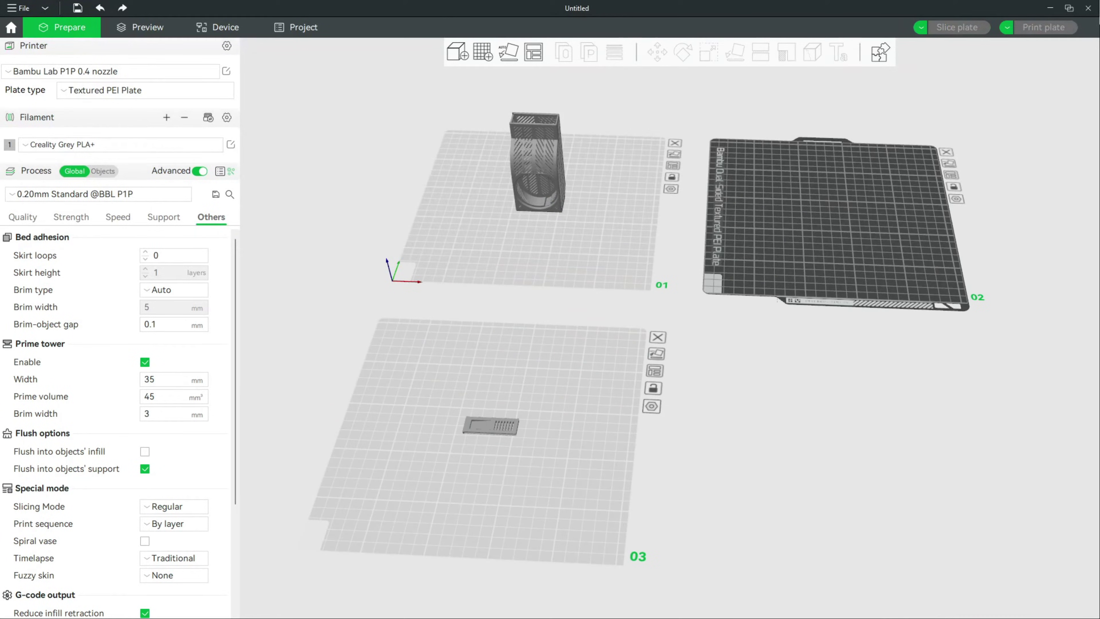
drag(1078, 286, 847, 231)
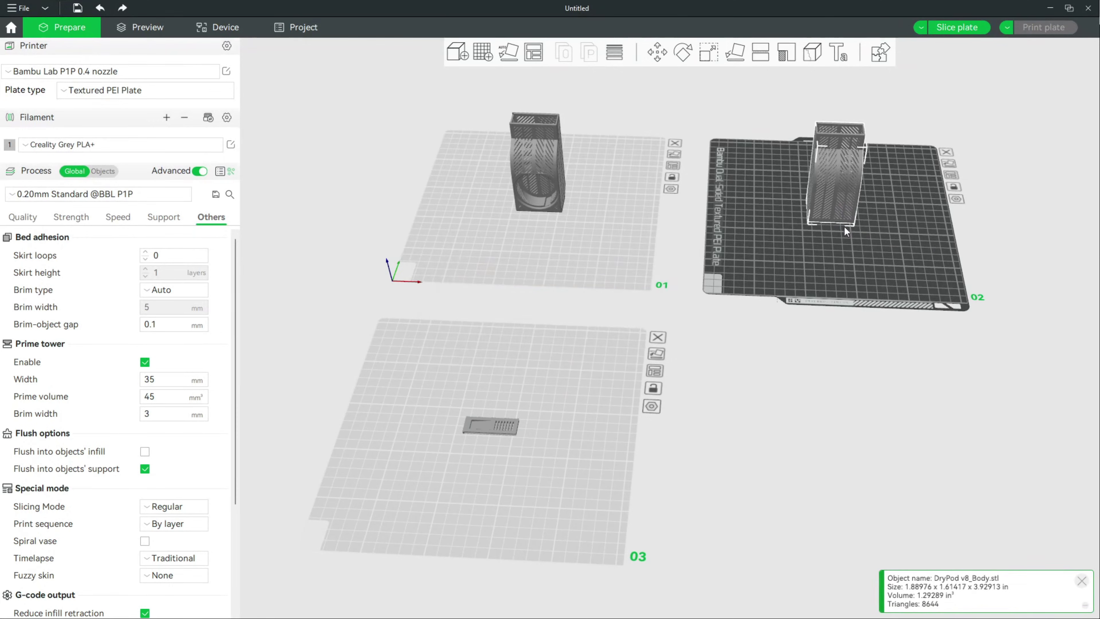
click(787, 258)
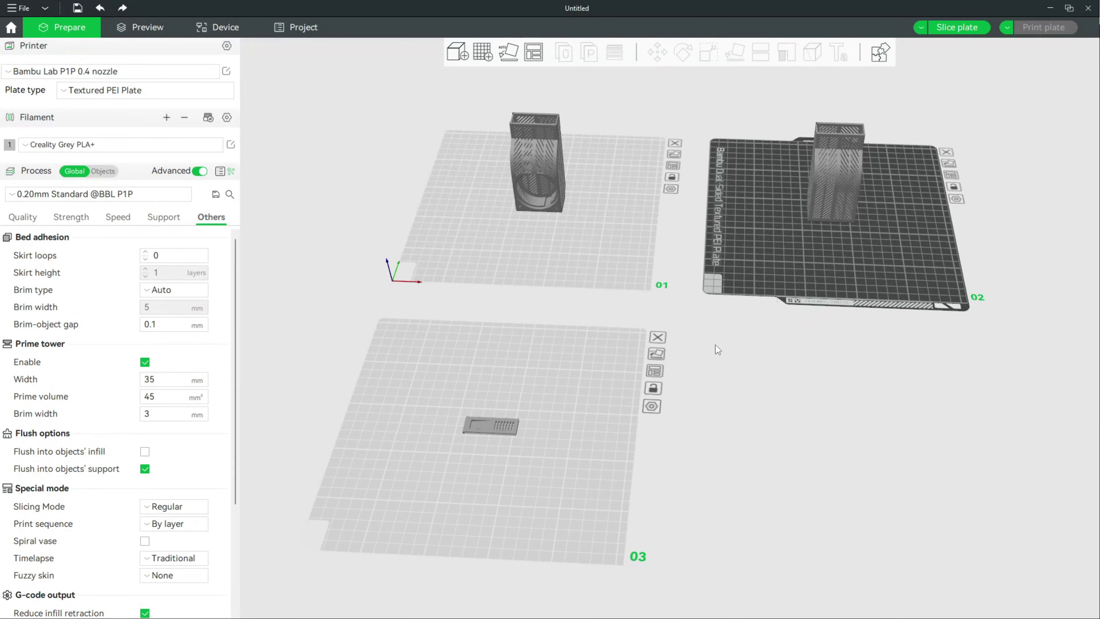
Step: Activate plates 01 and 02 and inspect the models from level and overhead angles
click(671, 165)
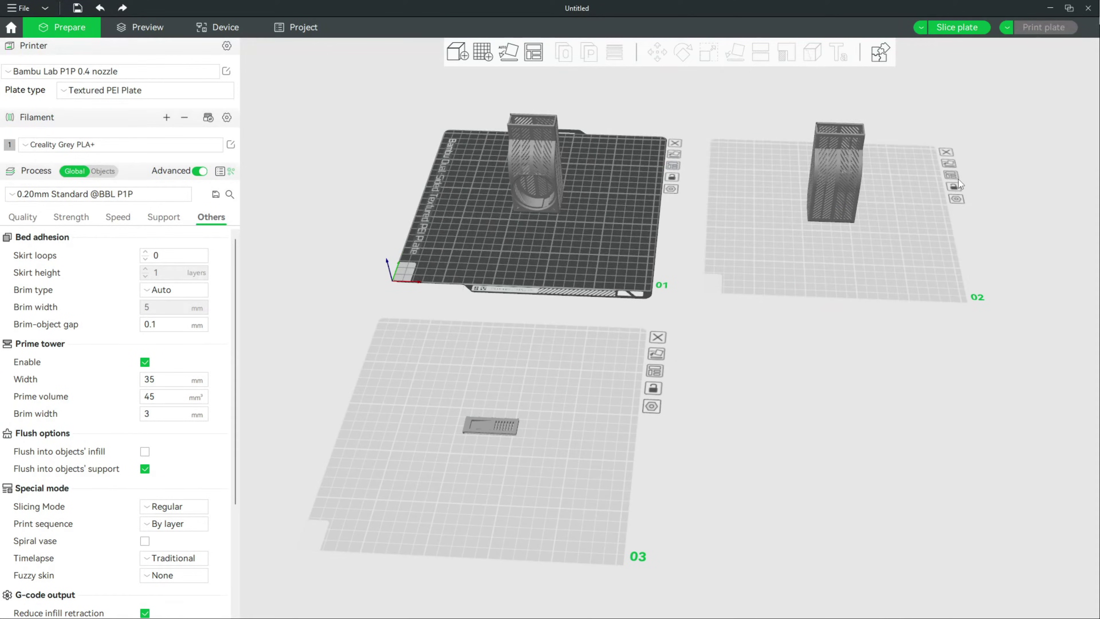
click(949, 182)
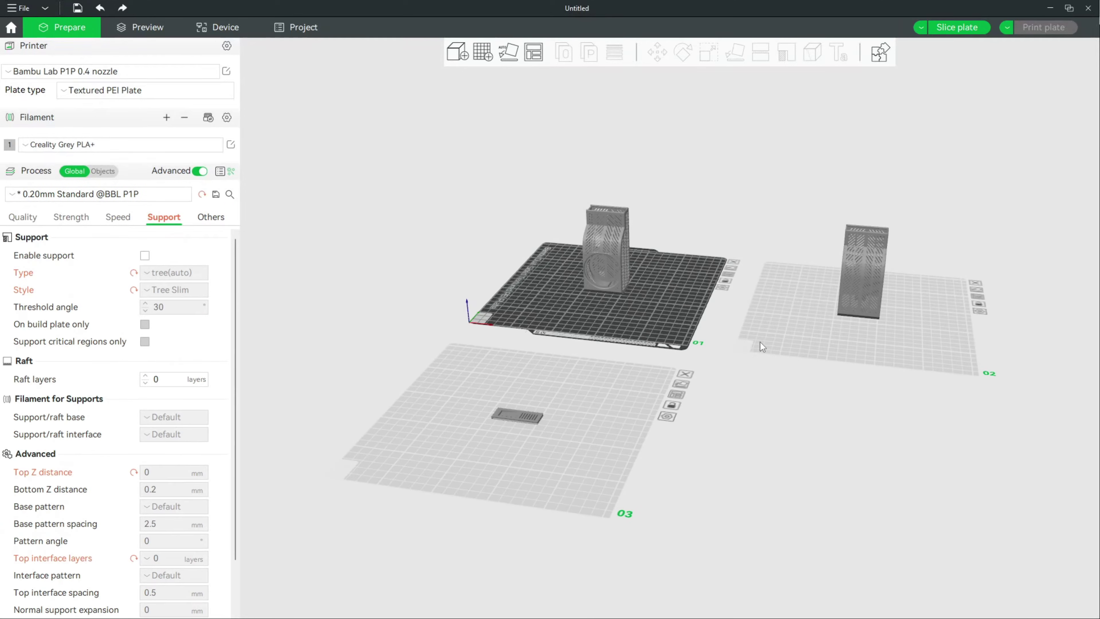
scroll(757, 429, up, 8)
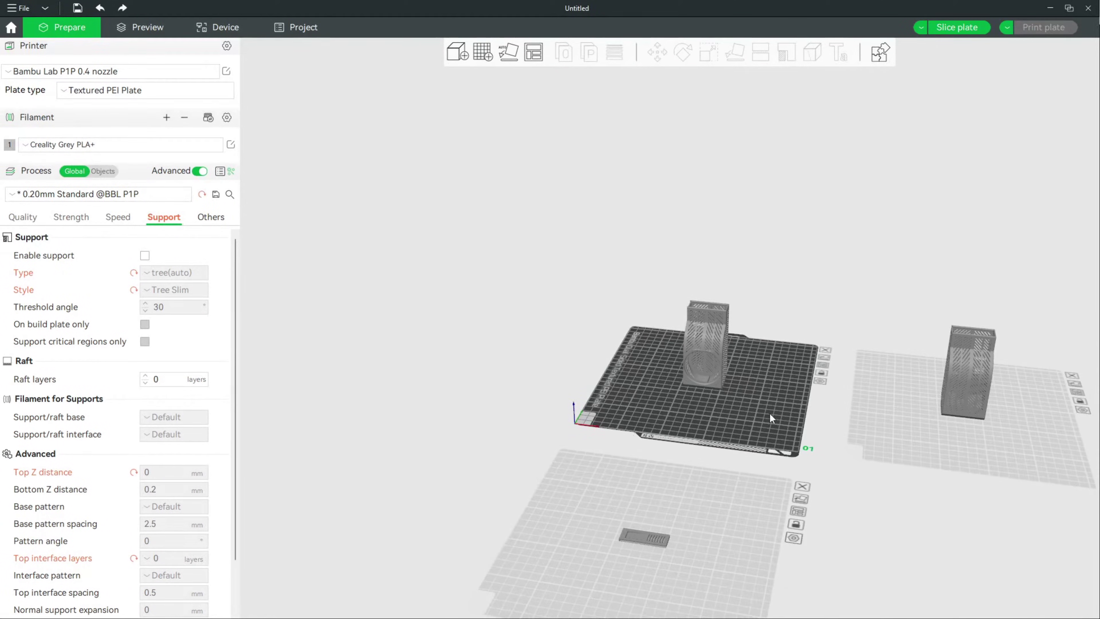
drag(824, 492, 717, 383)
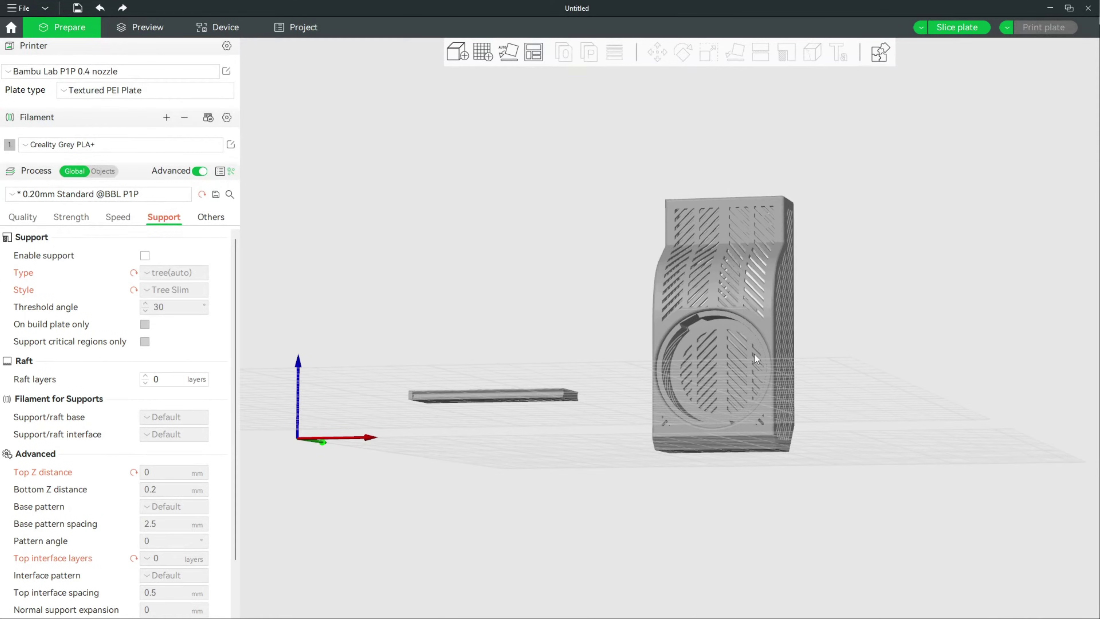
drag(849, 394, 841, 418)
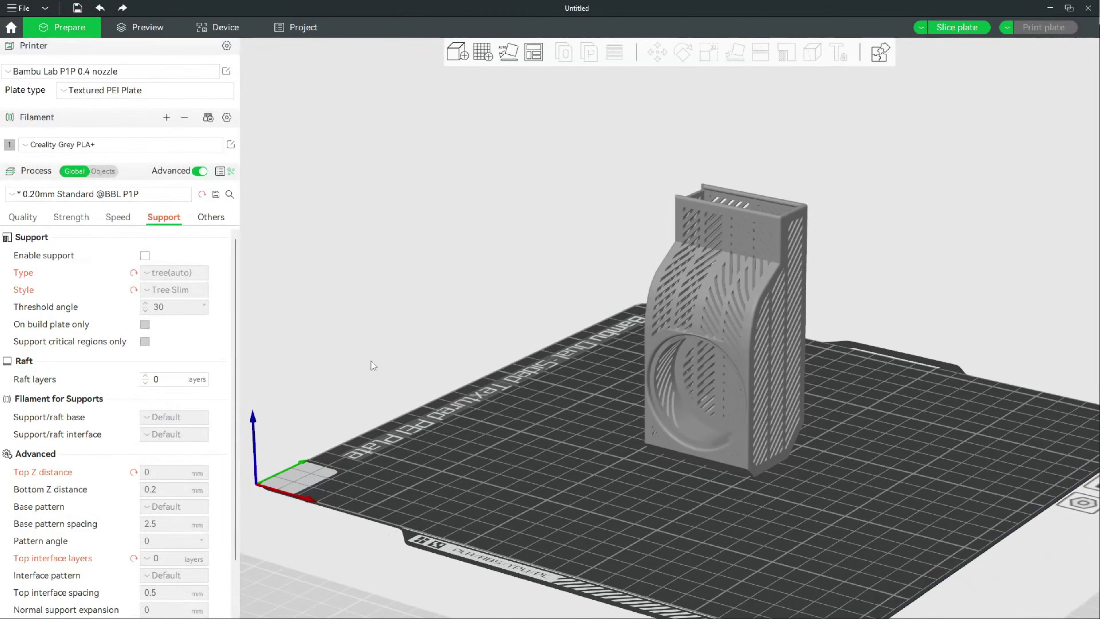
click(103, 170)
Step: Enable tree(auto) supports in Tree Slim style for DryPod with Hygrometer on Plate 1, then slice it
click(213, 264)
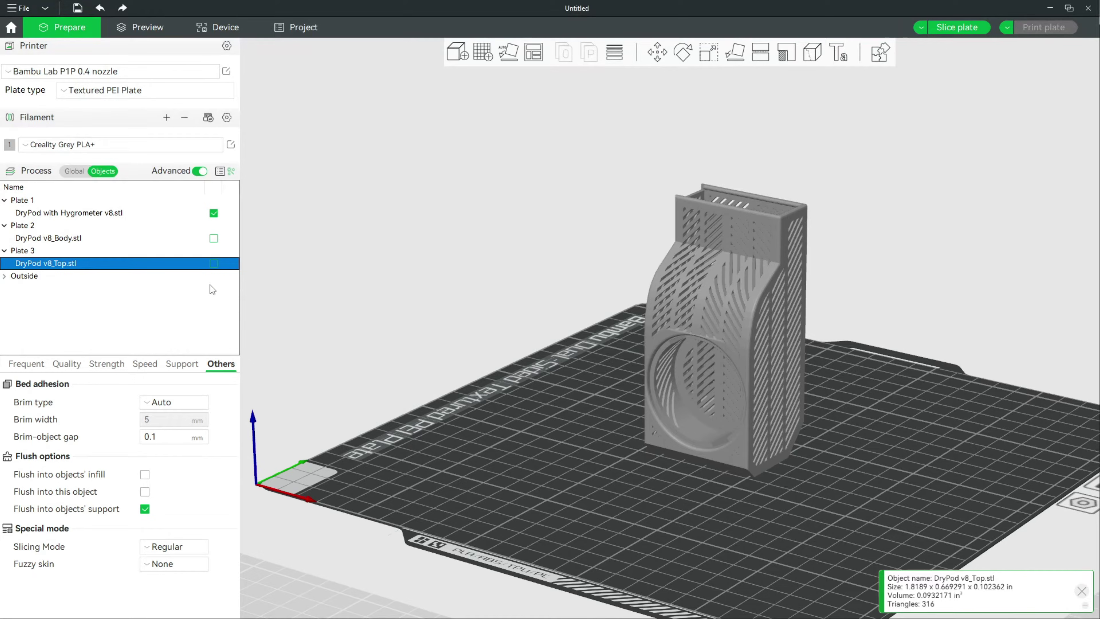
click(56, 201)
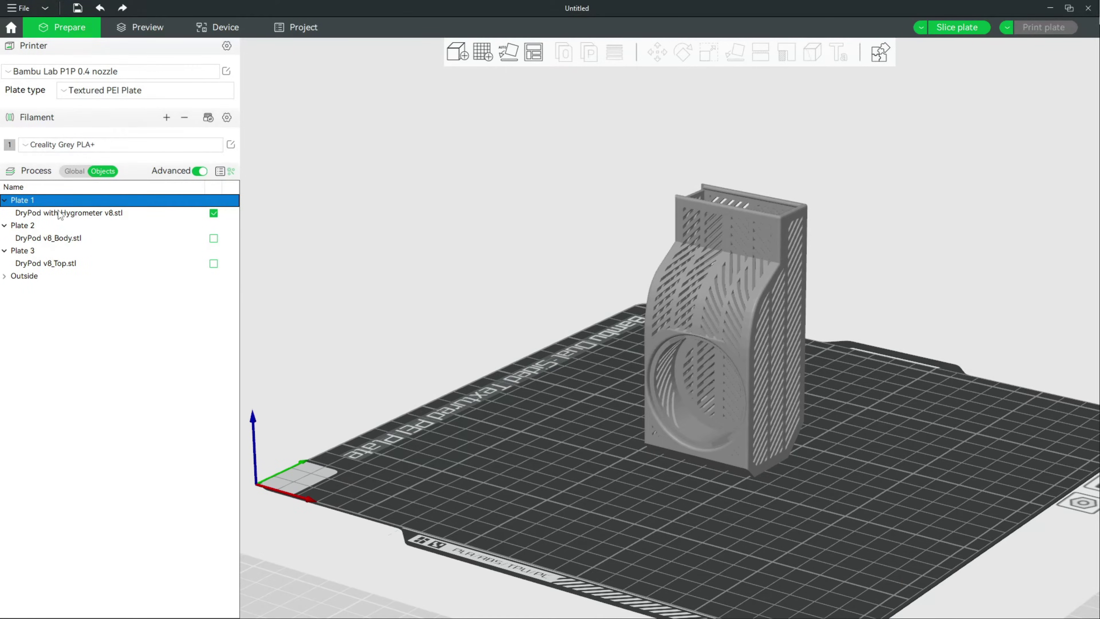
click(42, 213)
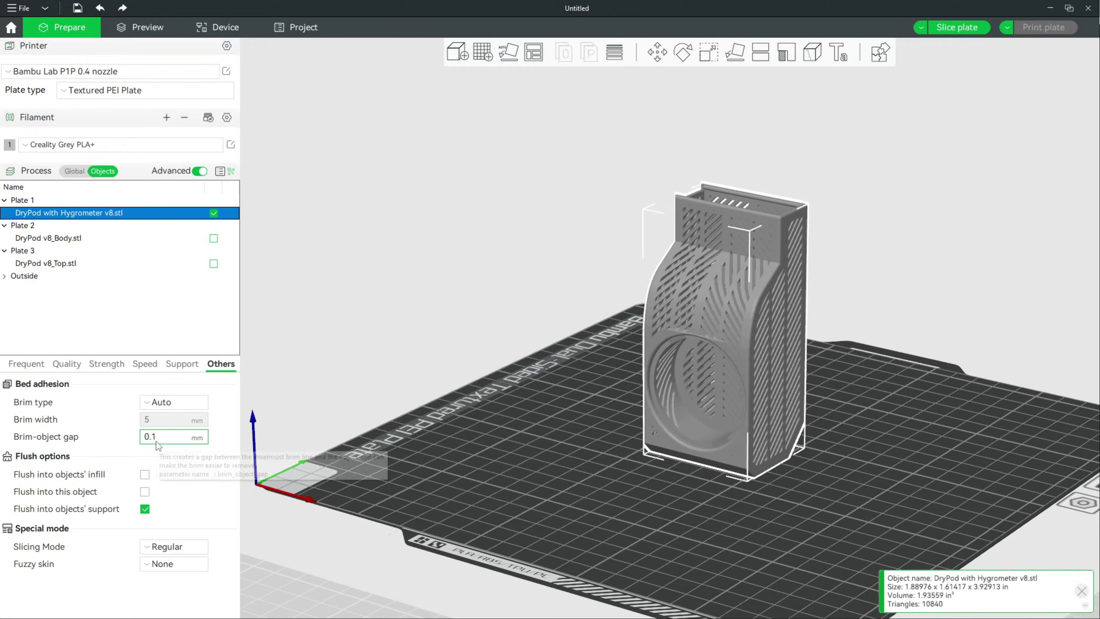
click(172, 365)
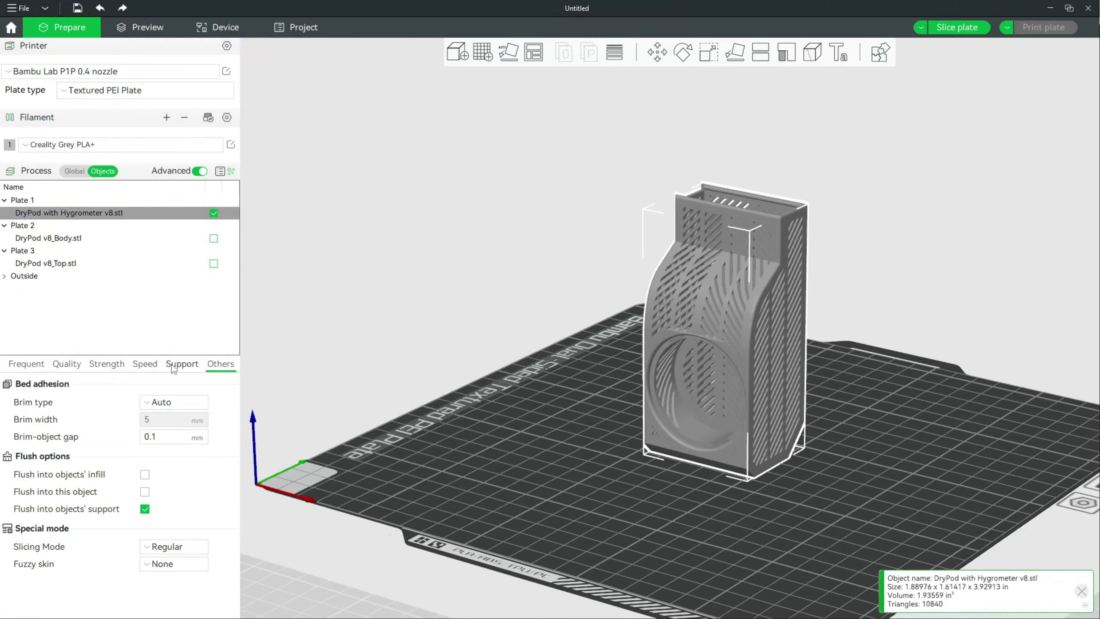
click(145, 402)
scroll(352, 389, down, 1)
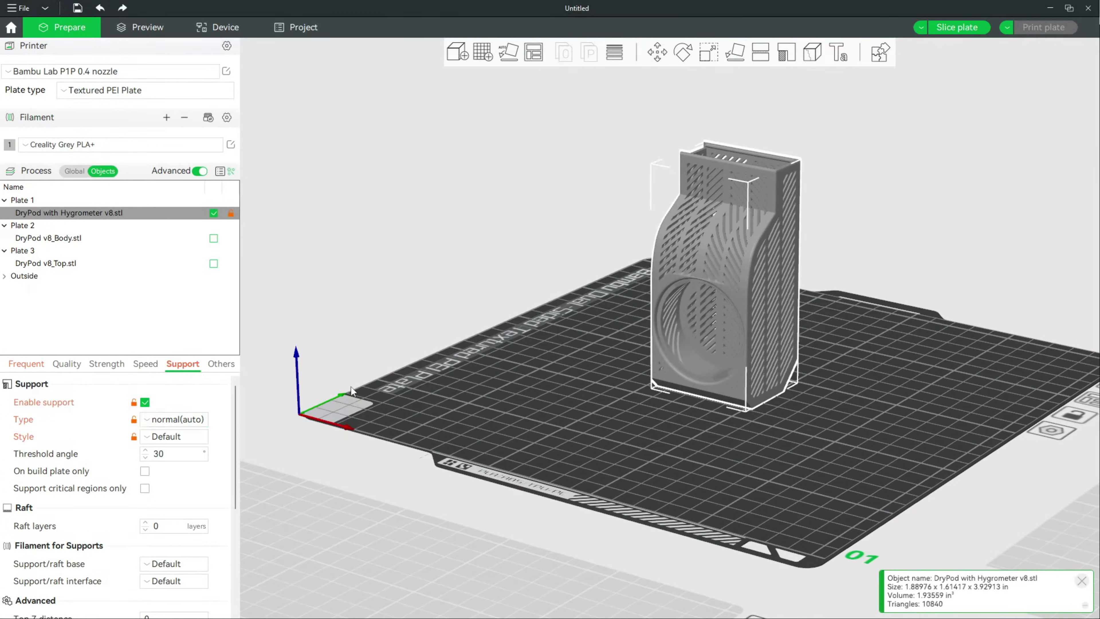
click(151, 420)
click(164, 453)
click(168, 437)
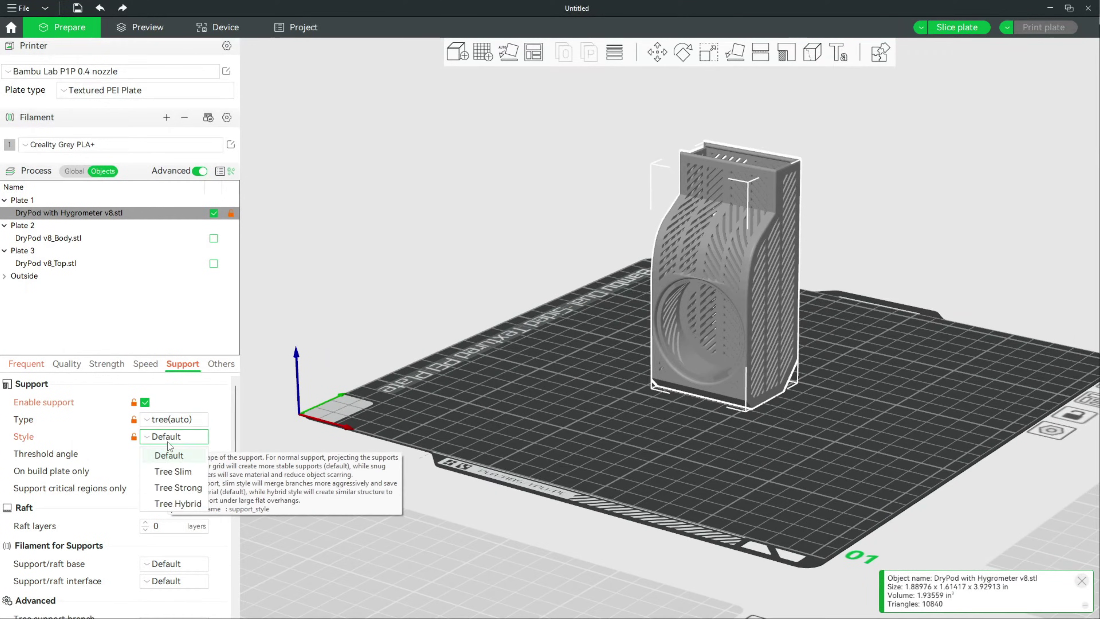
click(173, 459)
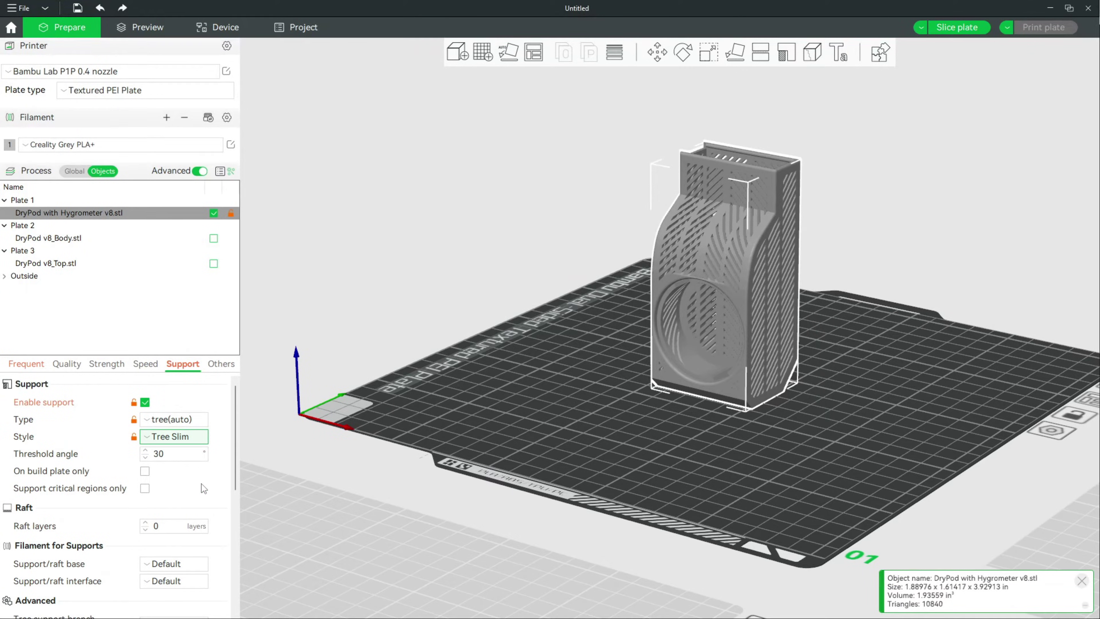
click(951, 29)
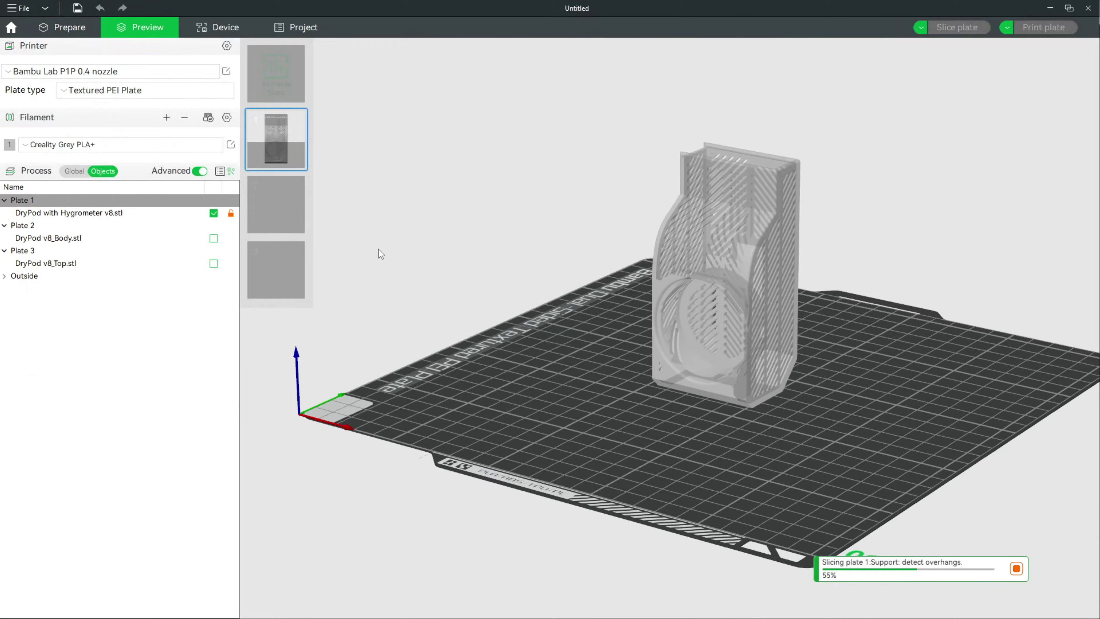
Step: Inspect Plate 1's sliced tree supports, return to Prepare, and enable per-object settings for DryPod v8_Body
drag(378, 249, 797, 394)
key(Tab)
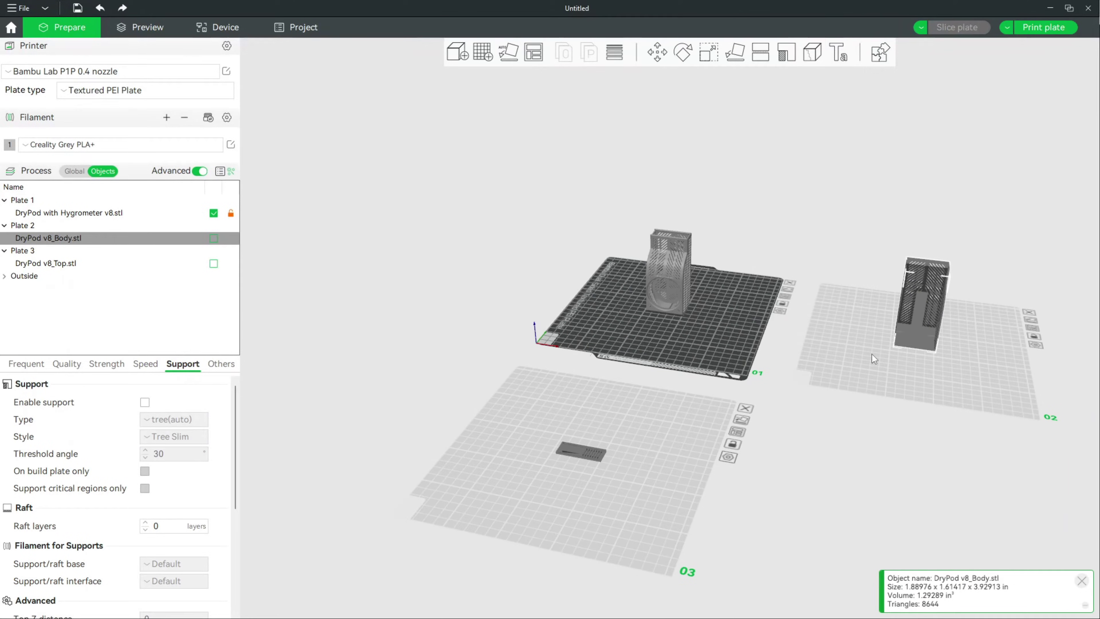
scroll(823, 450, up, 10)
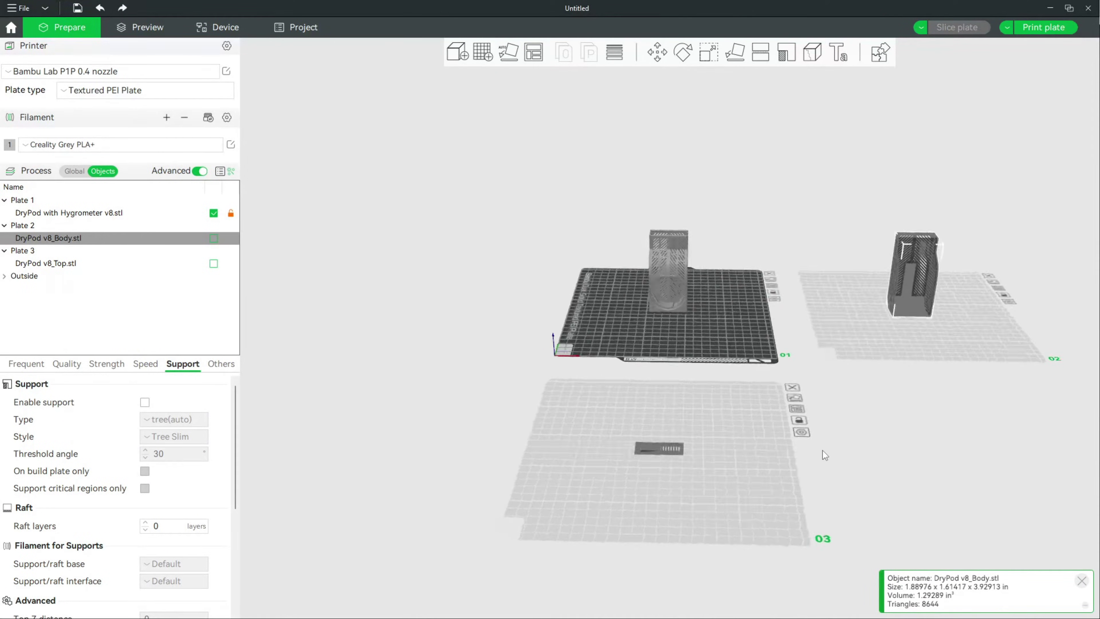
drag(721, 339, 656, 220)
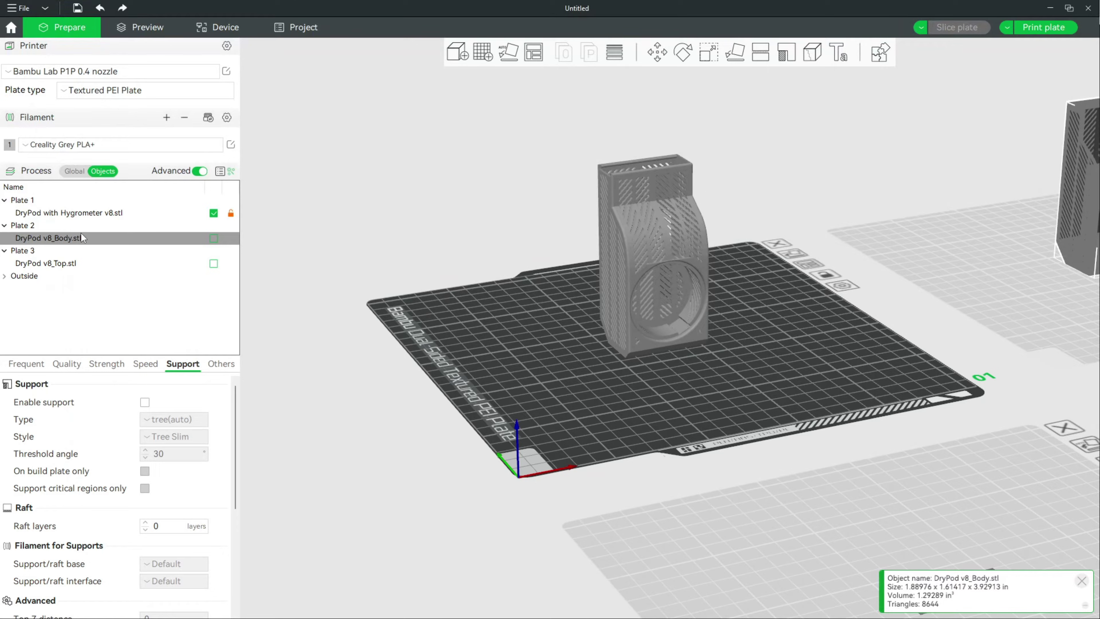
click(213, 237)
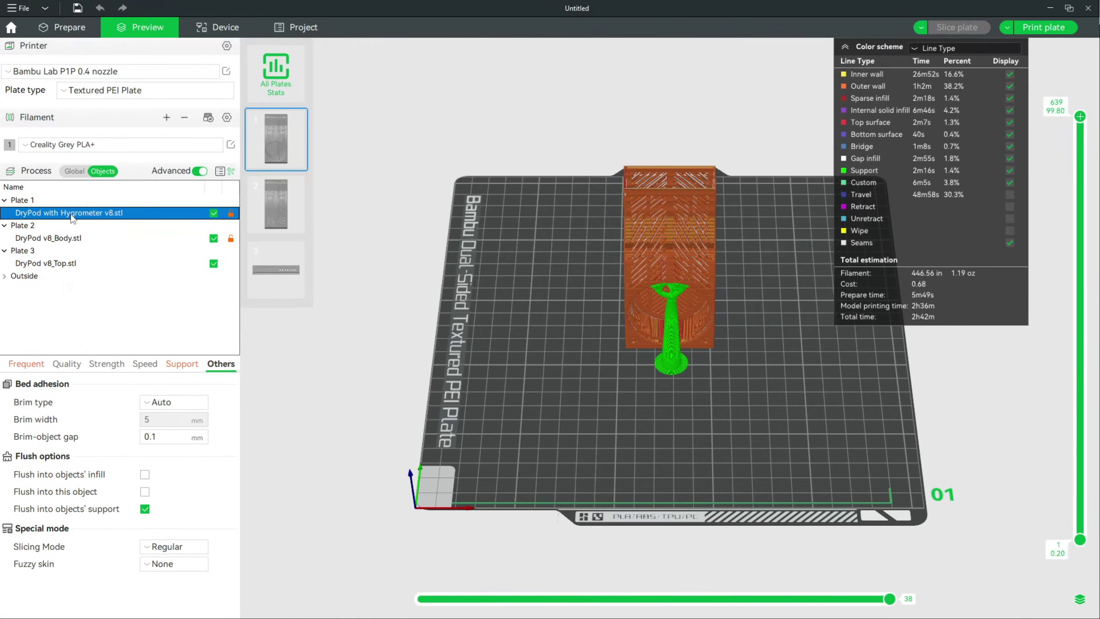
Step: Set Outer brim only on DryPod v8_Body and the Plate 1 pod, reslice, and view Plate 2
ctrl+click(66, 239)
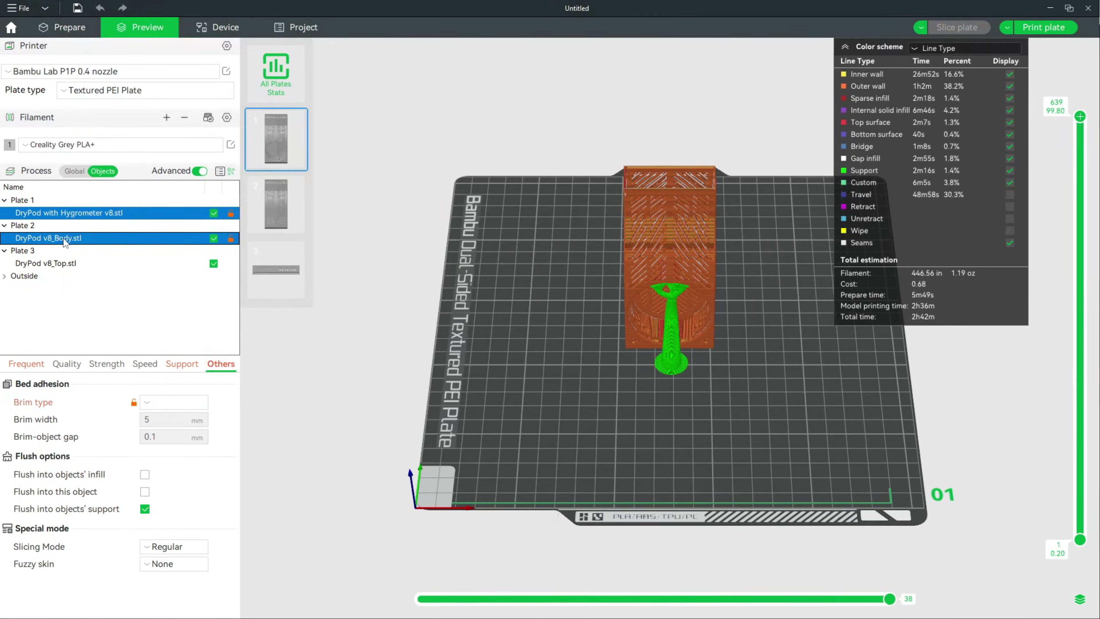
click(150, 403)
click(186, 441)
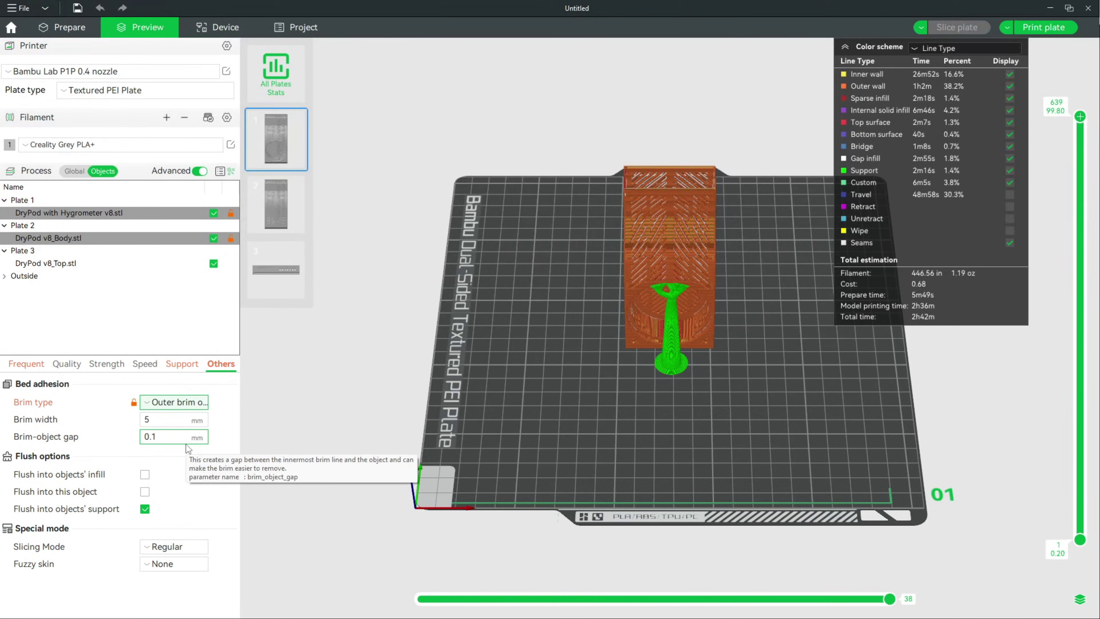
click(948, 28)
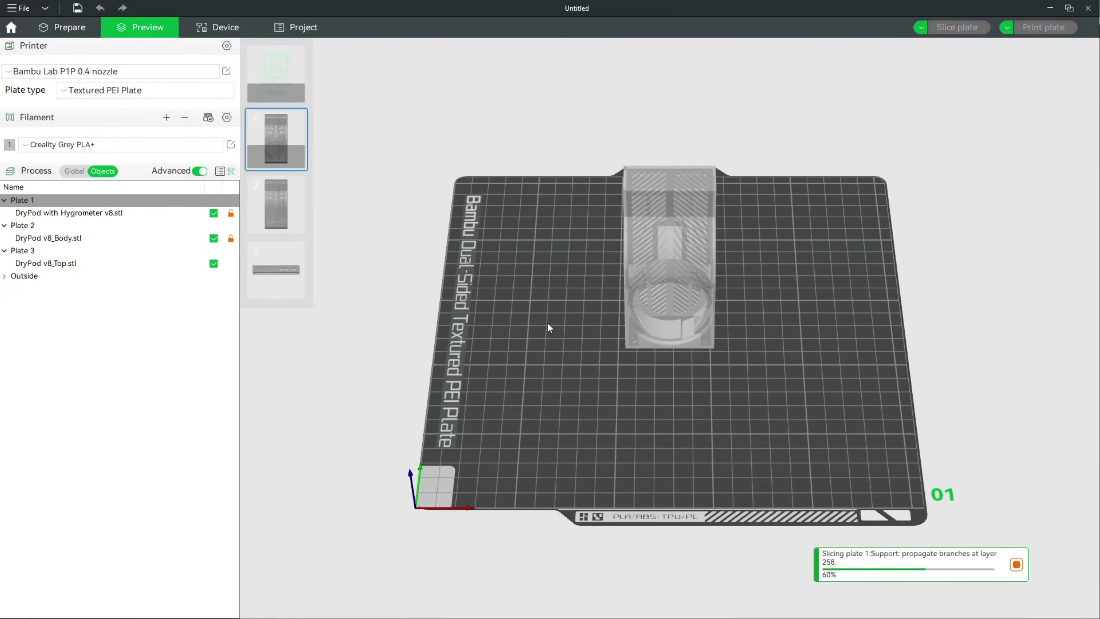
click(267, 197)
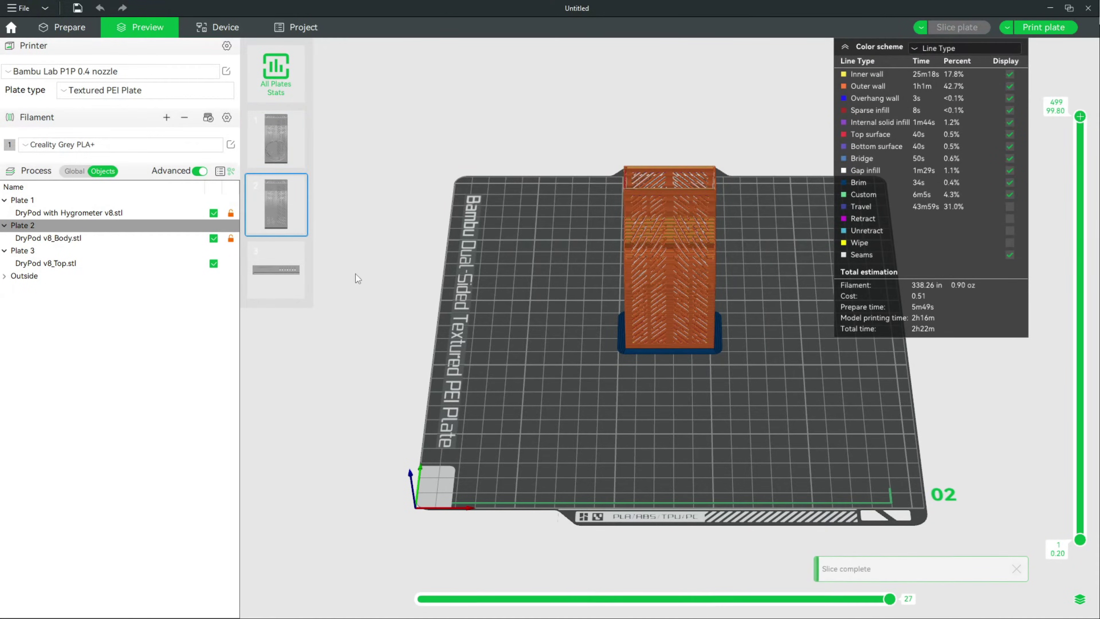
Step: Inspect the sliced Plates 1, 2 and 3, orbiting around Plate 3's top piece
click(268, 149)
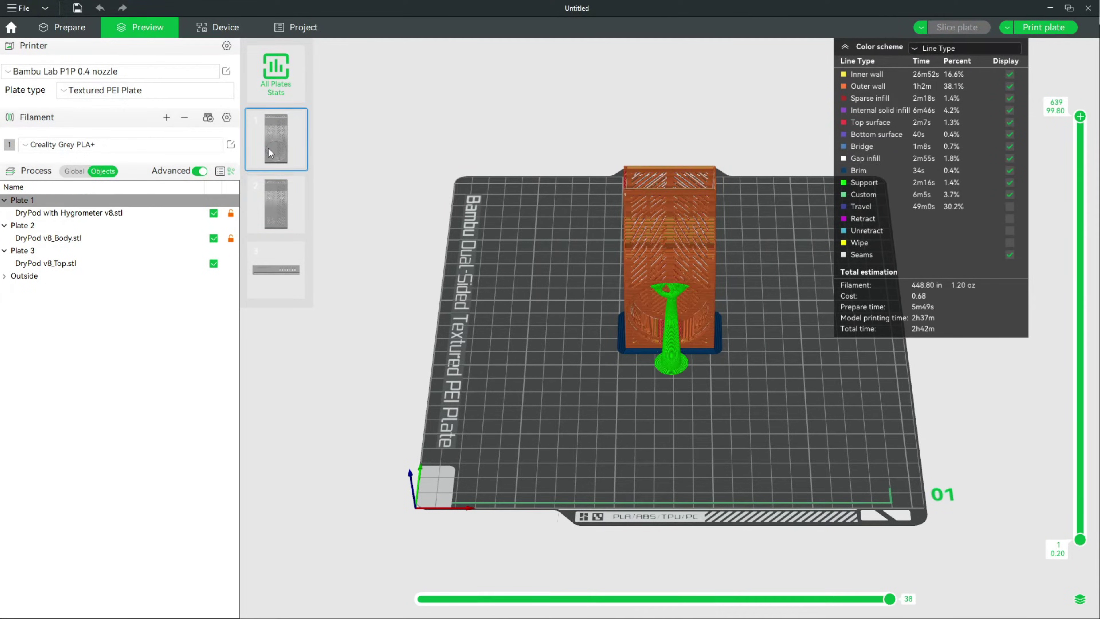
click(294, 223)
click(282, 278)
scroll(763, 444, up, 5)
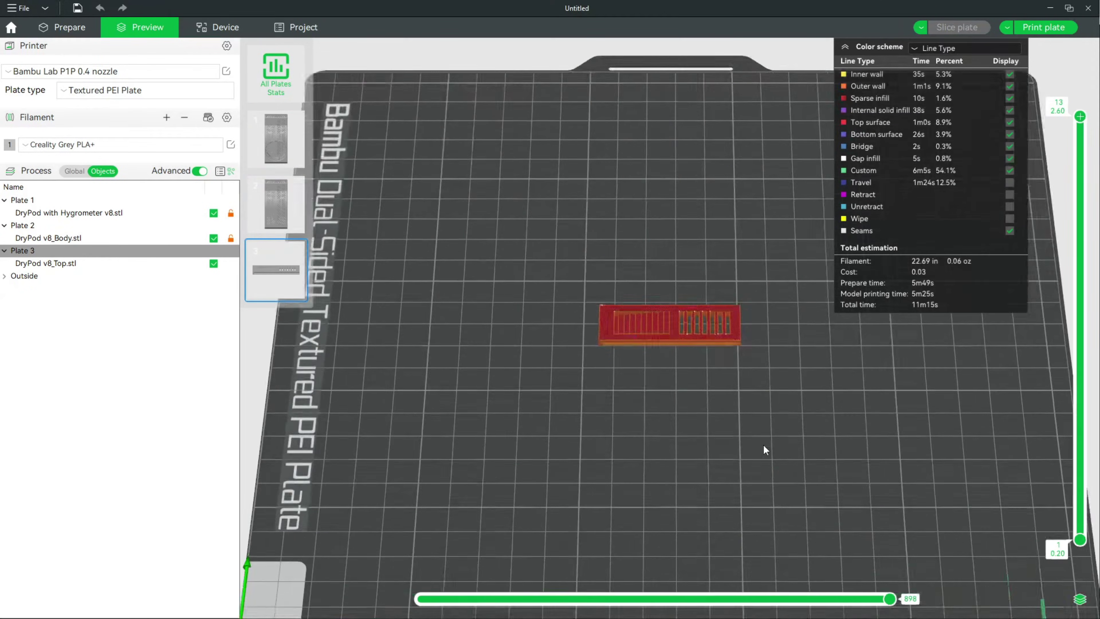
scroll(775, 459, down, 5)
drag(736, 441, 523, 455)
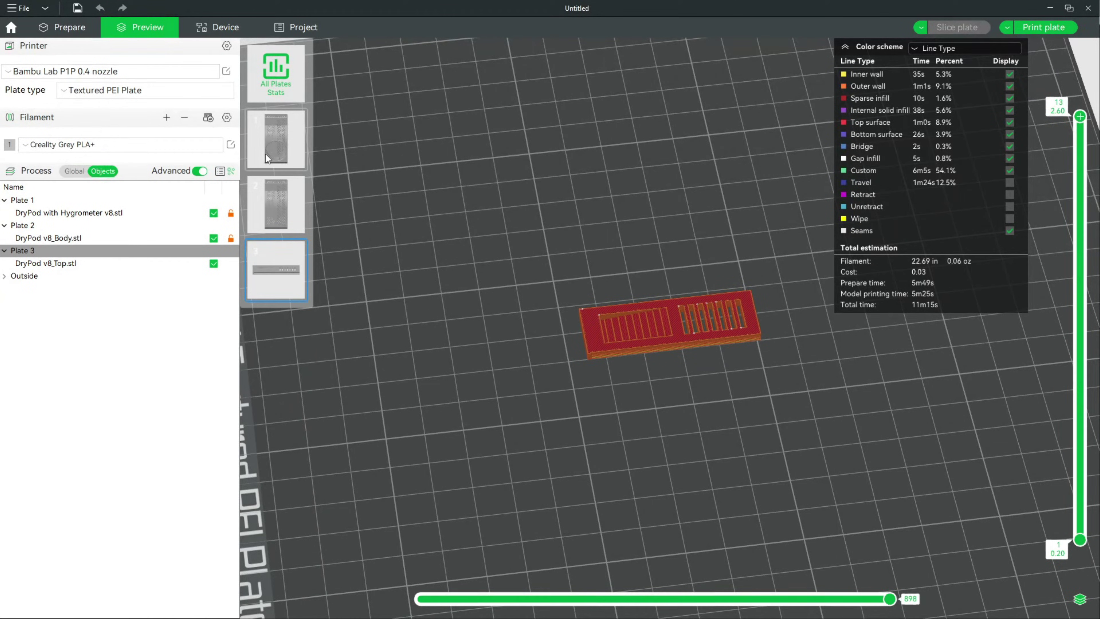
drag(594, 420, 775, 415)
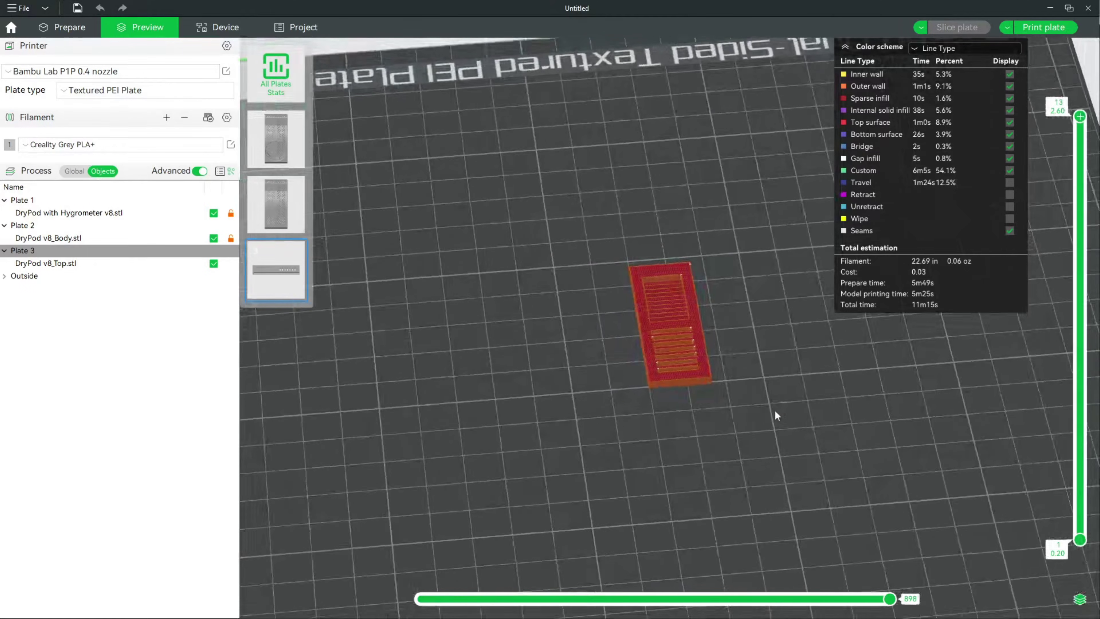
Step: Recheck all three sliced plates, reset the view, and go back to the Prepare workspace
click(281, 153)
click(283, 220)
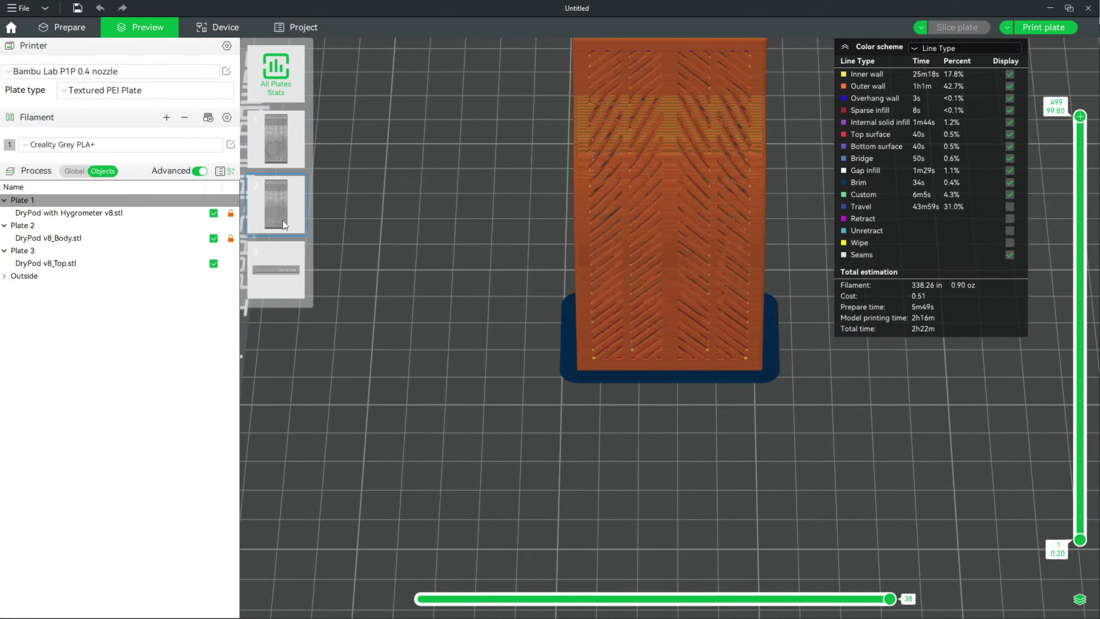
click(281, 277)
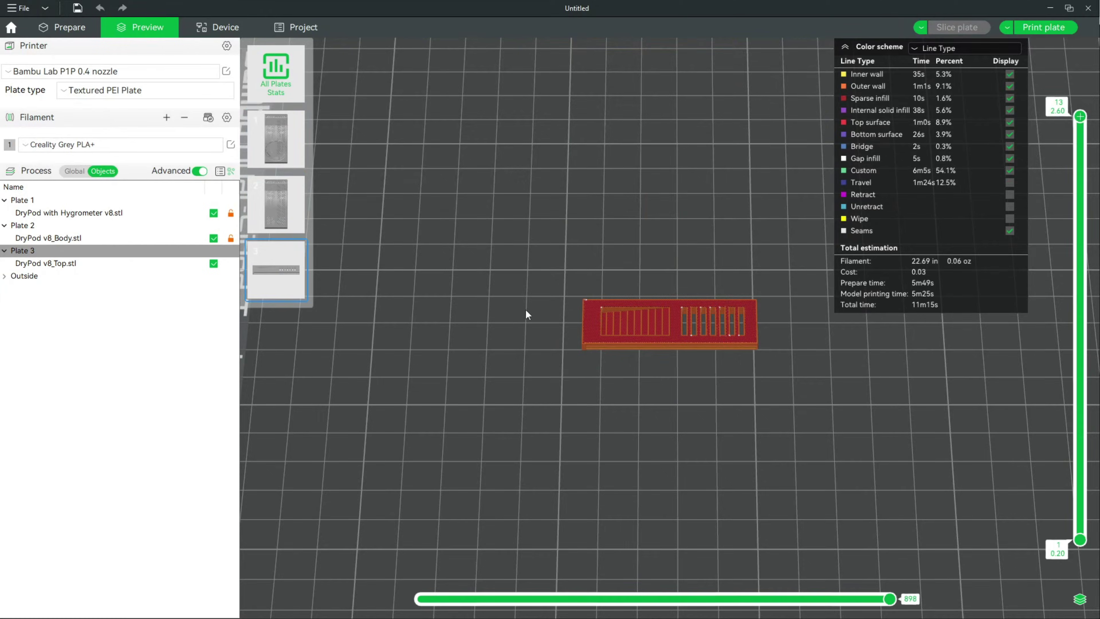
key(0)
key(ctrl+1)
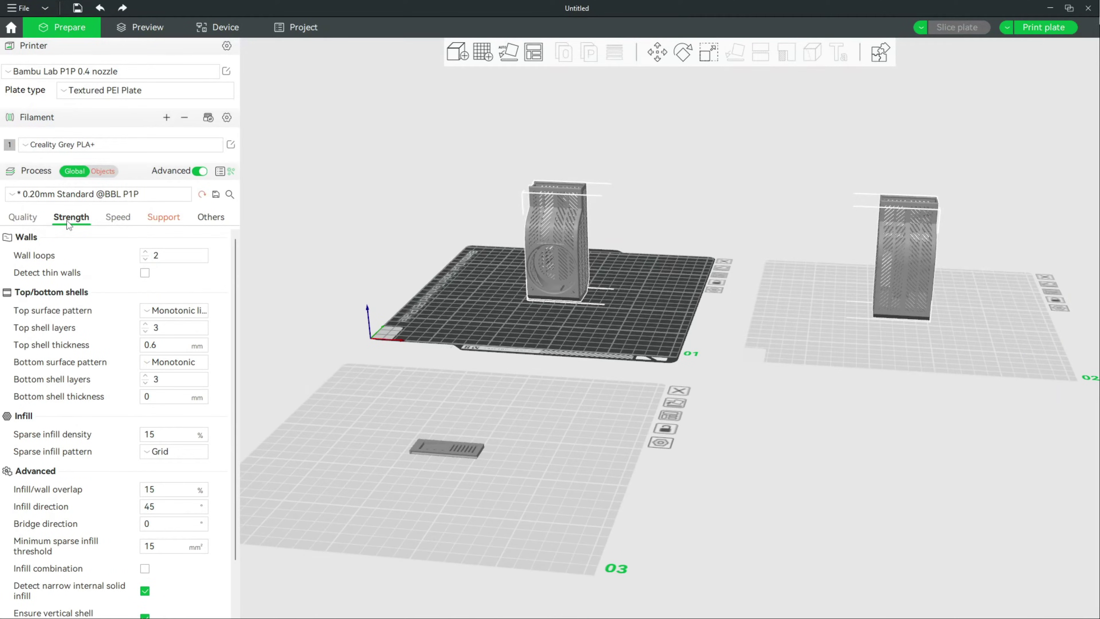
Step: Show the Speed settings of the global process preset
click(117, 218)
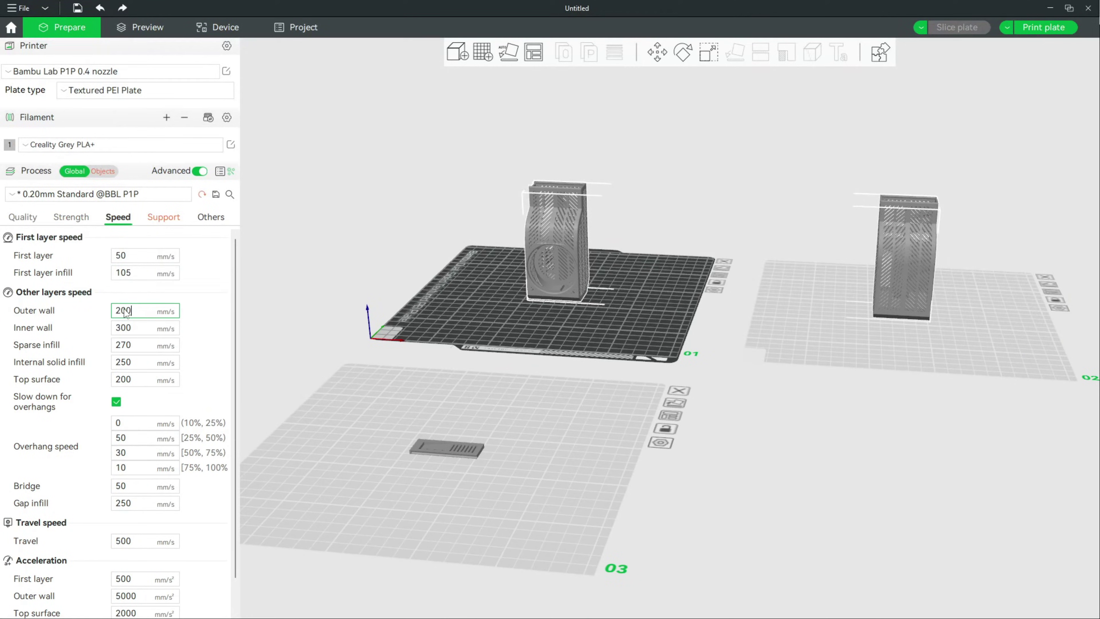